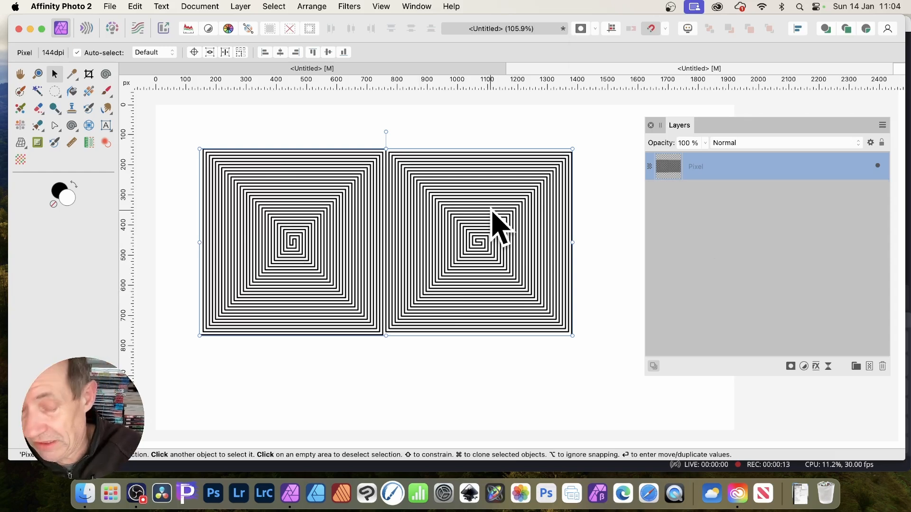
Step: Delete the existing pixel layer containing the double spiral so the page is empty
key(Delete)
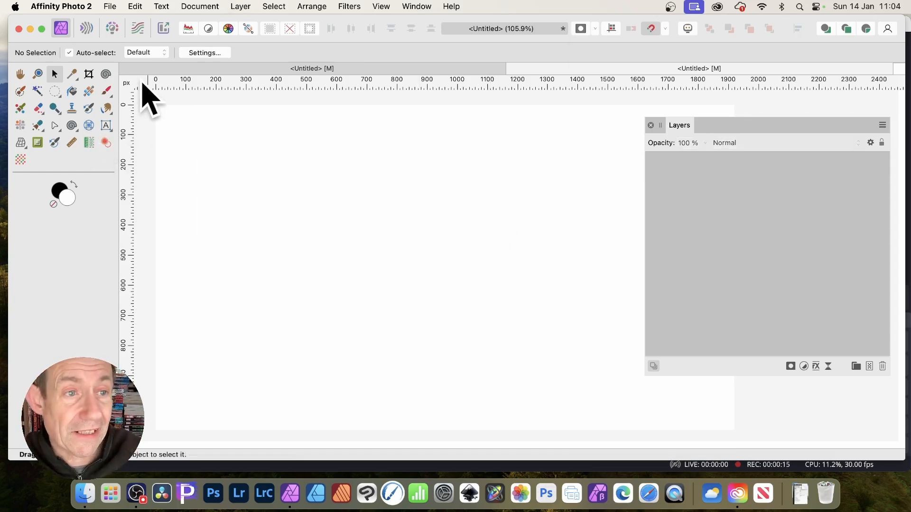
click(72, 126)
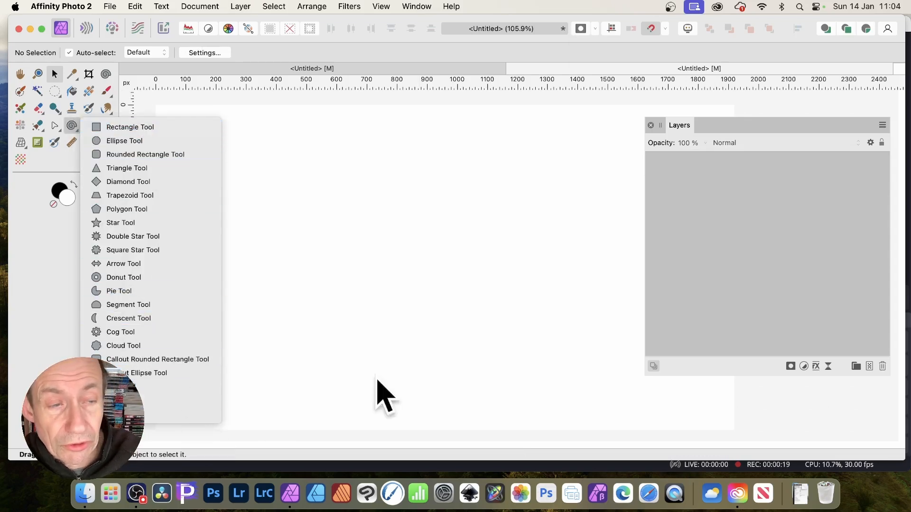
click(589, 305)
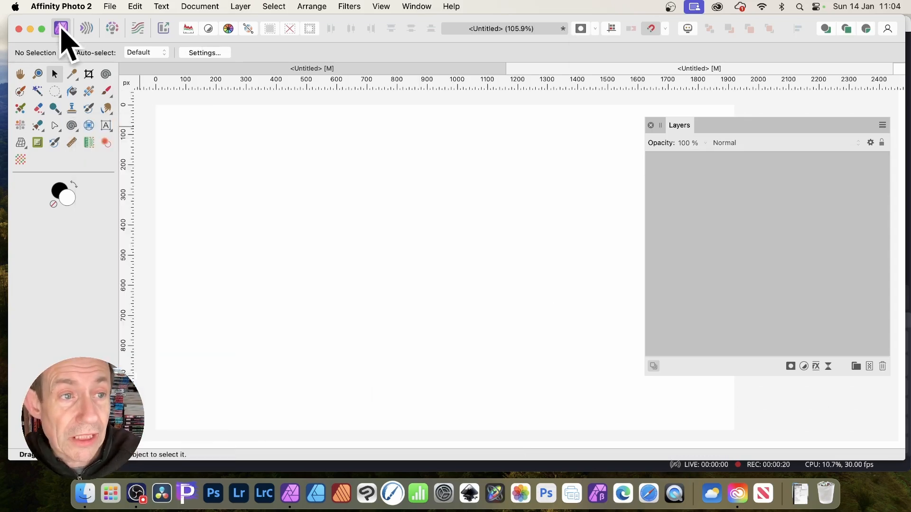
Step: Draw a large spiral outward from near the centre of the page with the Spiral tool
click(108, 75)
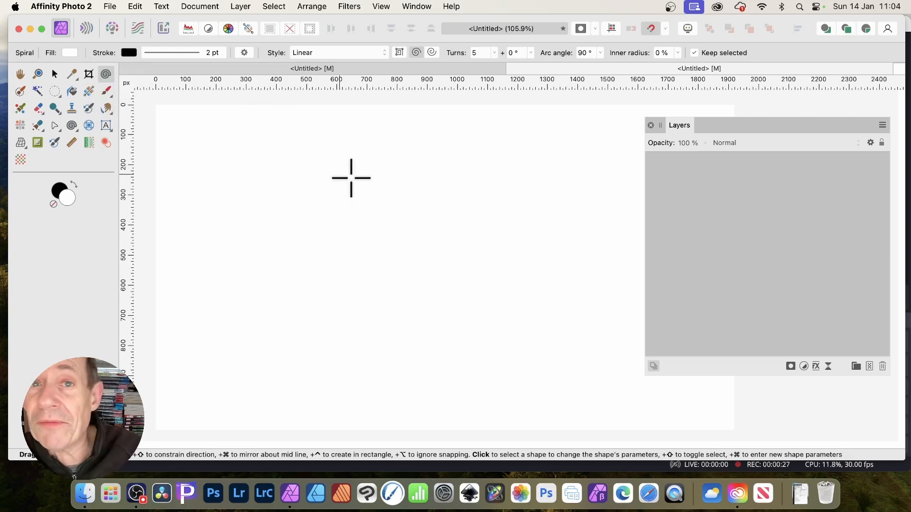
click(381, 7)
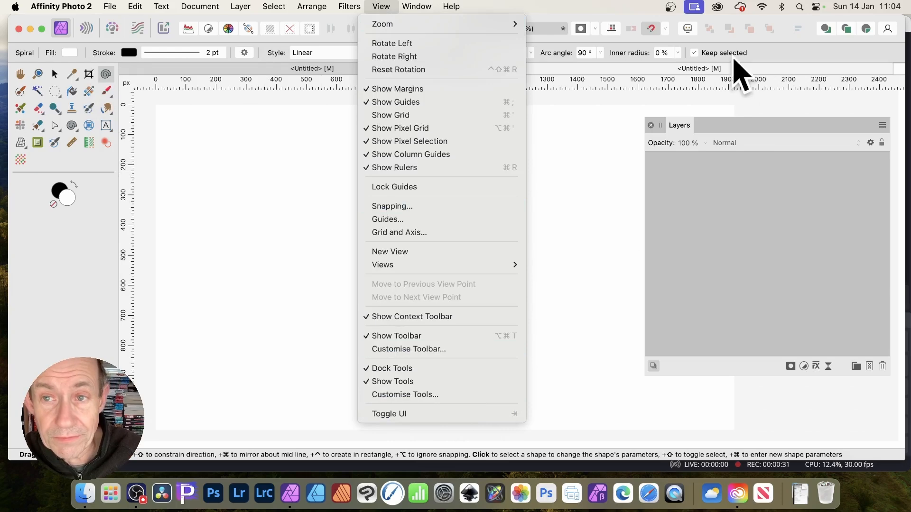
click(774, 54)
drag(414, 264, 514, 369)
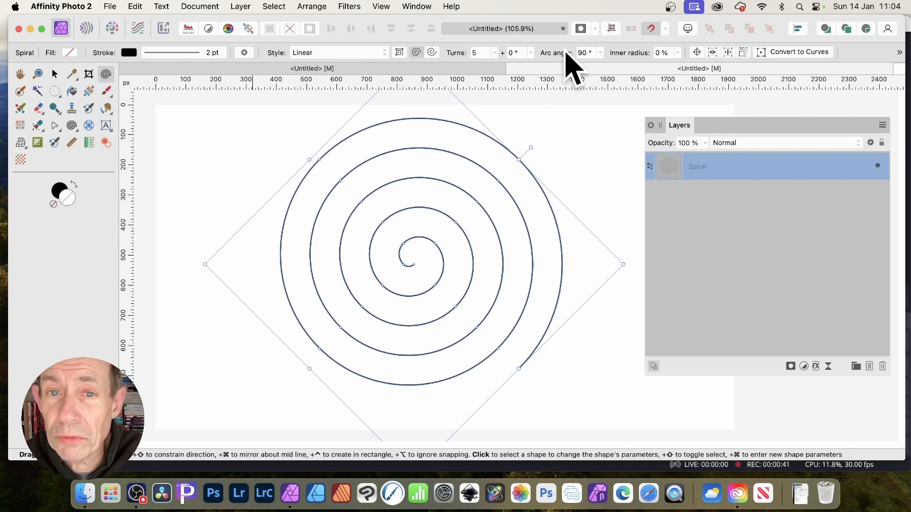
Step: Set the spiral to 15 turns with cusped segments and the Counter Semi-circular style
drag(494, 52, 545, 66)
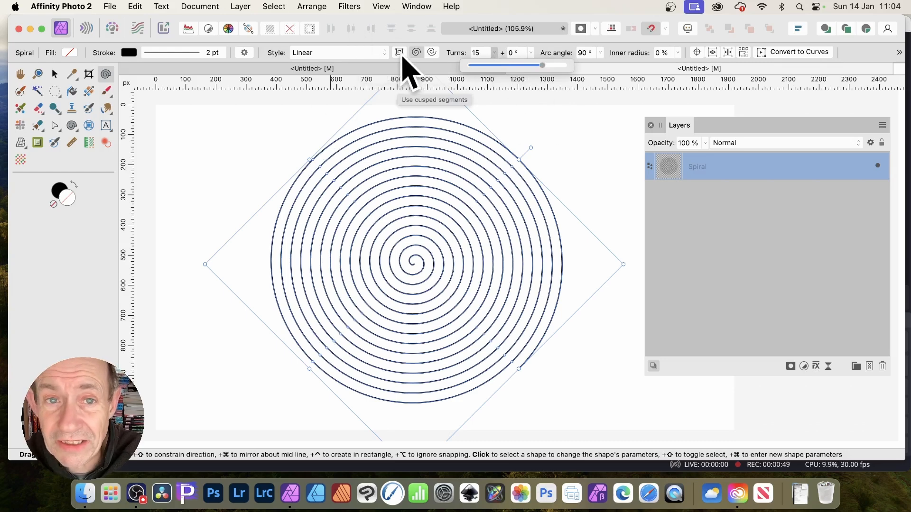
click(400, 53)
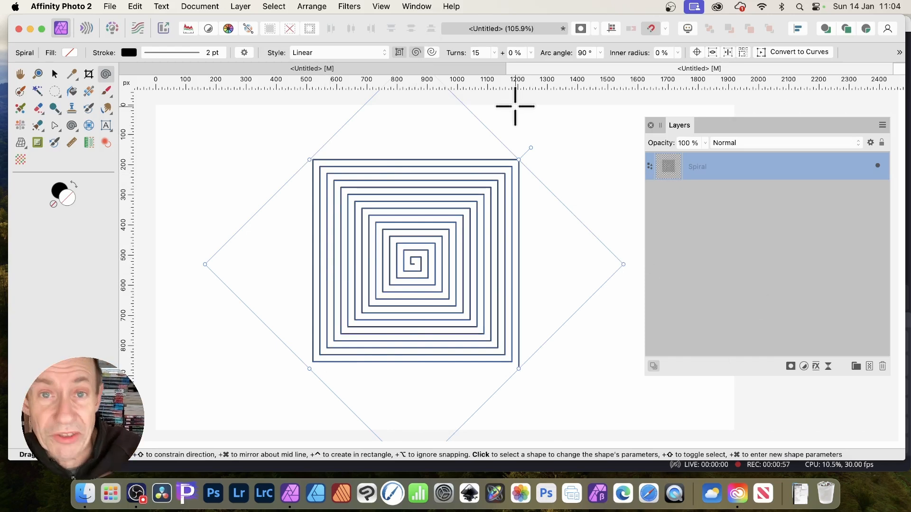
click(384, 52)
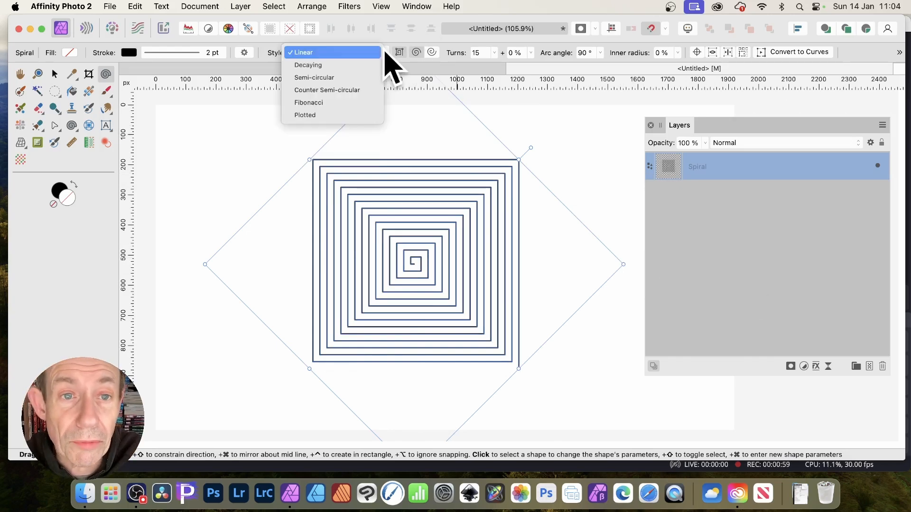
click(348, 90)
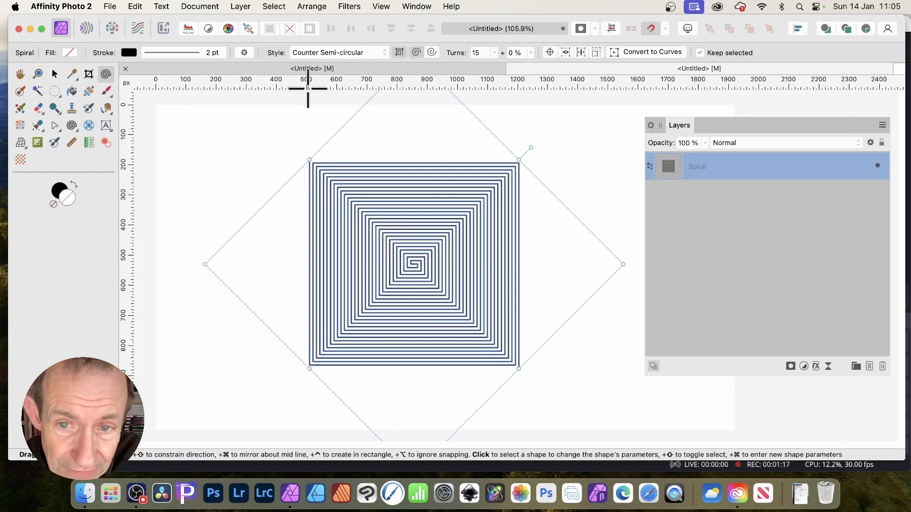
Step: Move the square spiral to the left half of the page and rotate it 90° clockwise
click(55, 74)
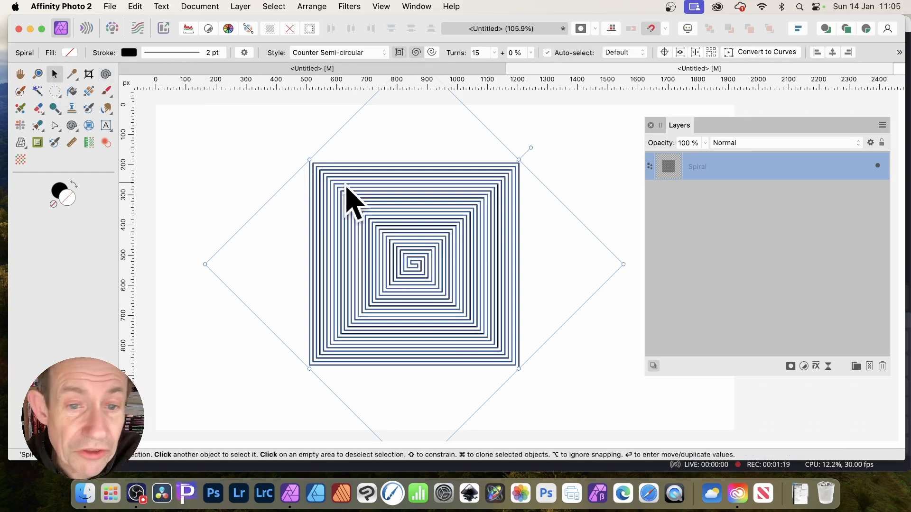
drag(392, 209, 301, 207)
drag(676, 135, 777, 138)
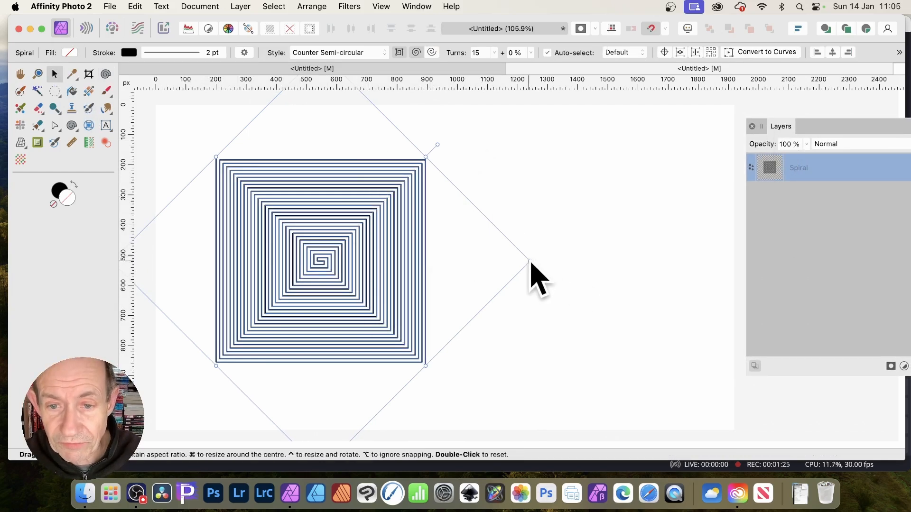
drag(531, 275, 539, 280)
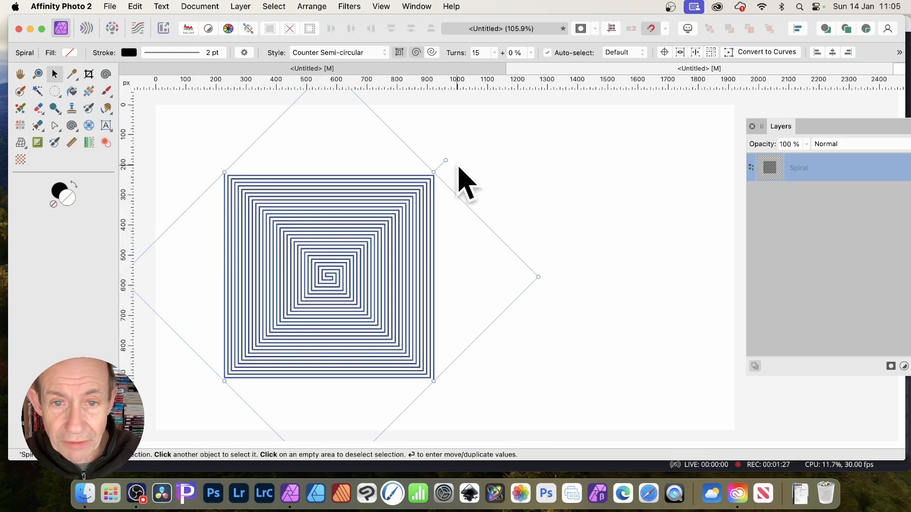
drag(448, 163, 444, 385)
drag(333, 263, 316, 246)
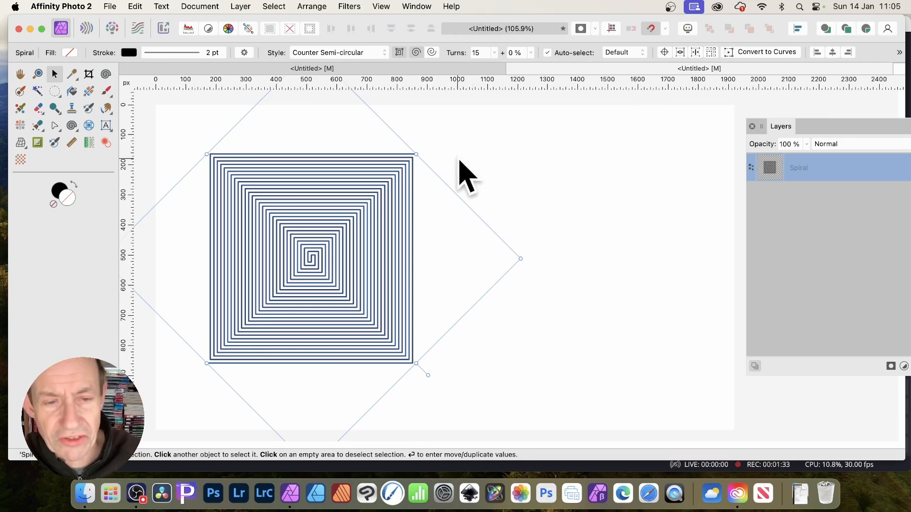
Step: Duplicate the spiral to its right, rotate the copy 90° counter-clockwise and snap it against the original's edge
super+drag(319, 232, 540, 243)
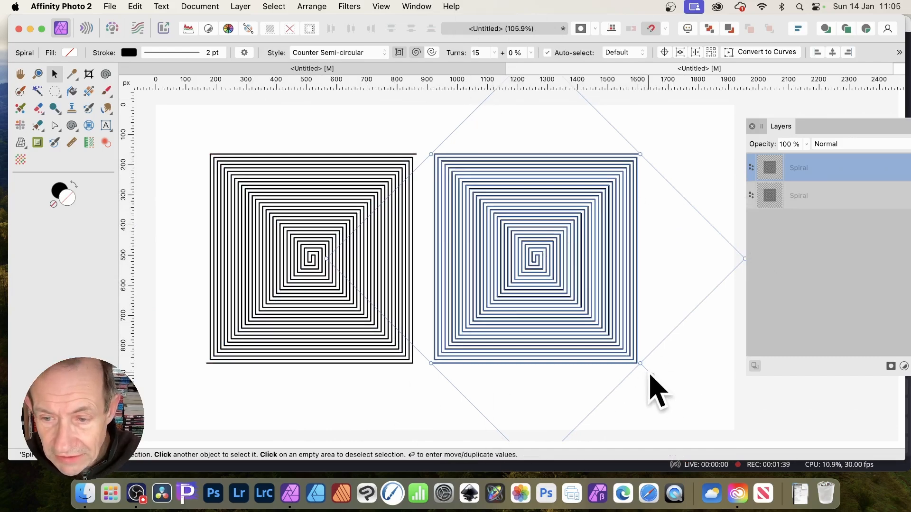
drag(652, 376, 610, 167)
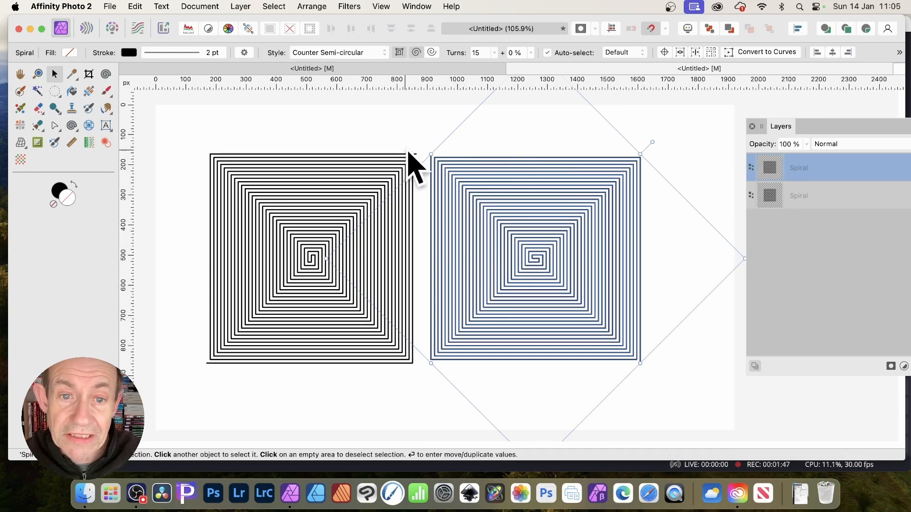
drag(499, 240, 468, 220)
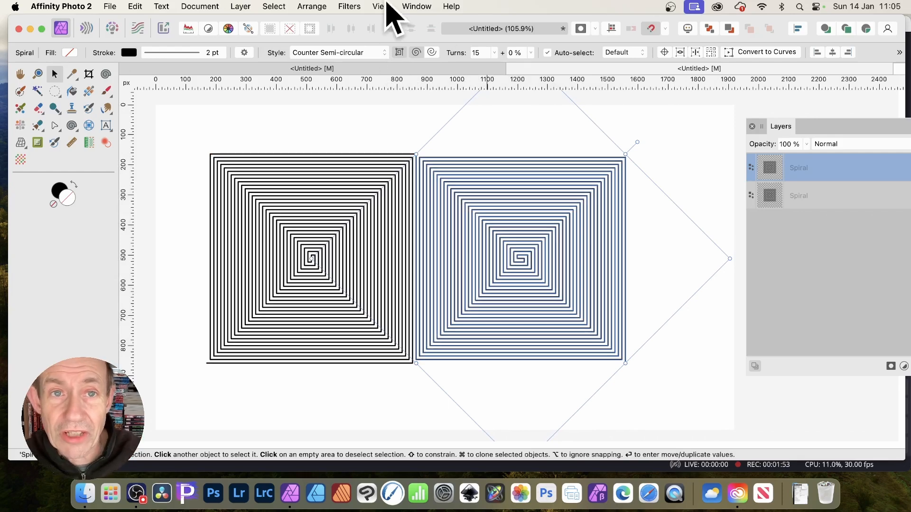
Step: Check which snapping options are enabled for aligning the spirals
click(386, 4)
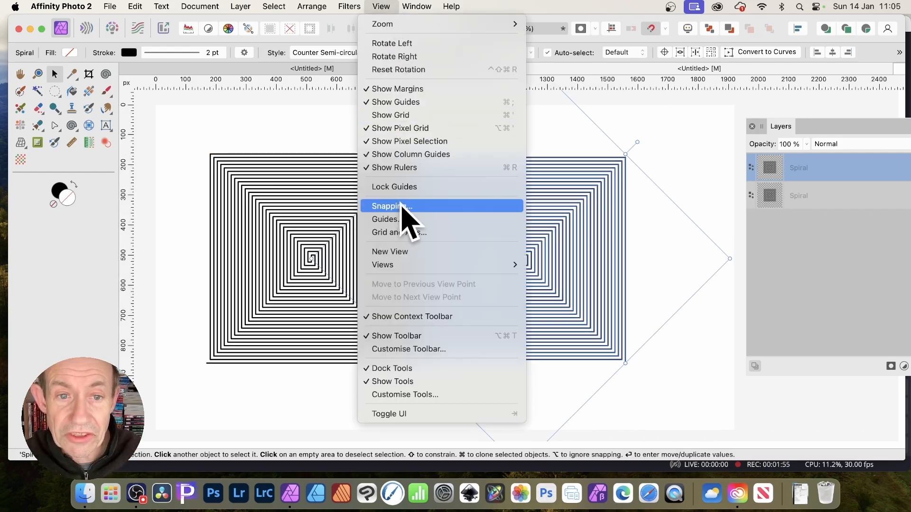
click(402, 205)
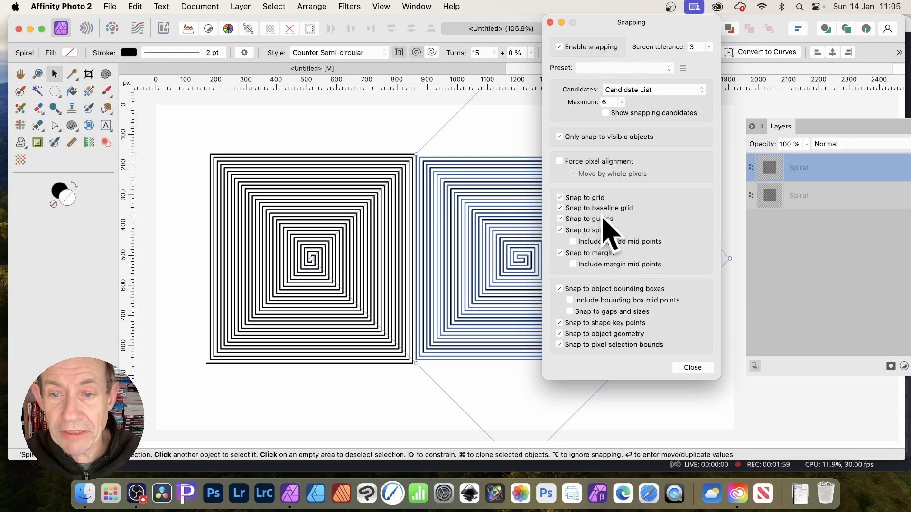
click(692, 368)
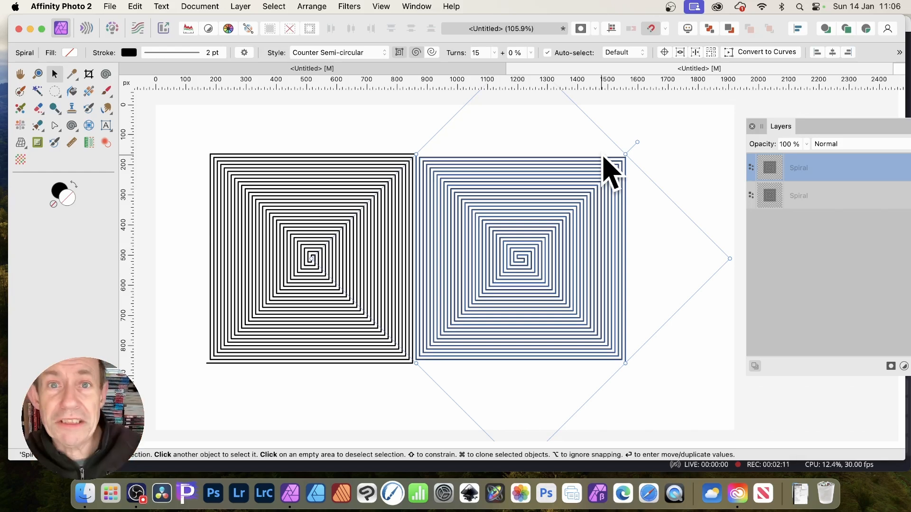
Step: Group both spirals and rasterise the group into a single pixel layer
drag(167, 105, 719, 449)
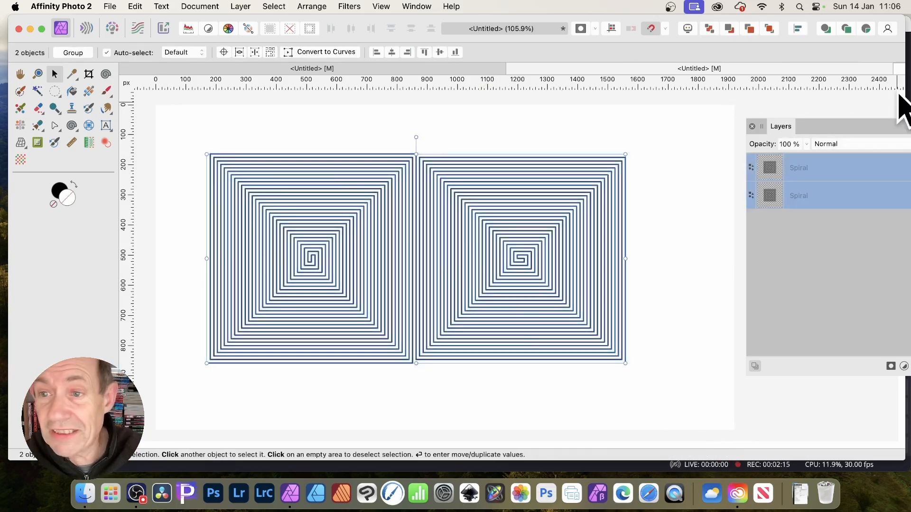
drag(844, 127, 716, 124)
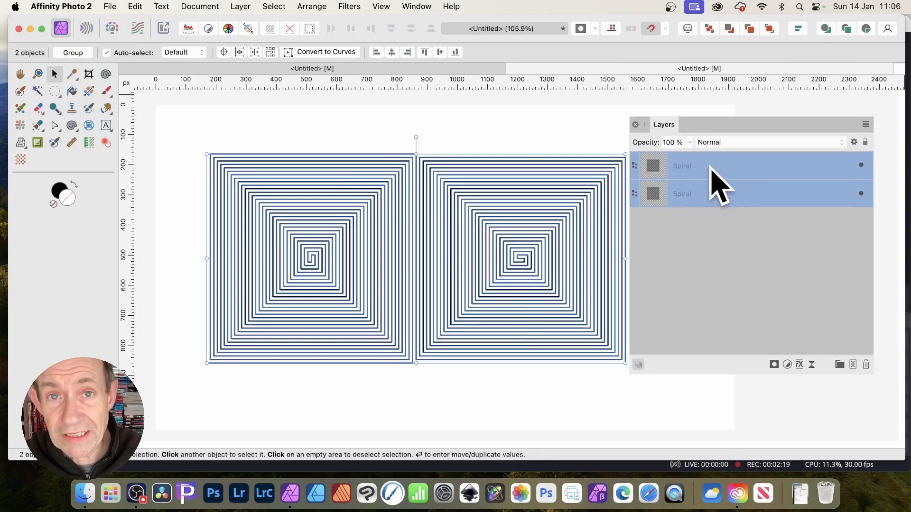
right_click(715, 166)
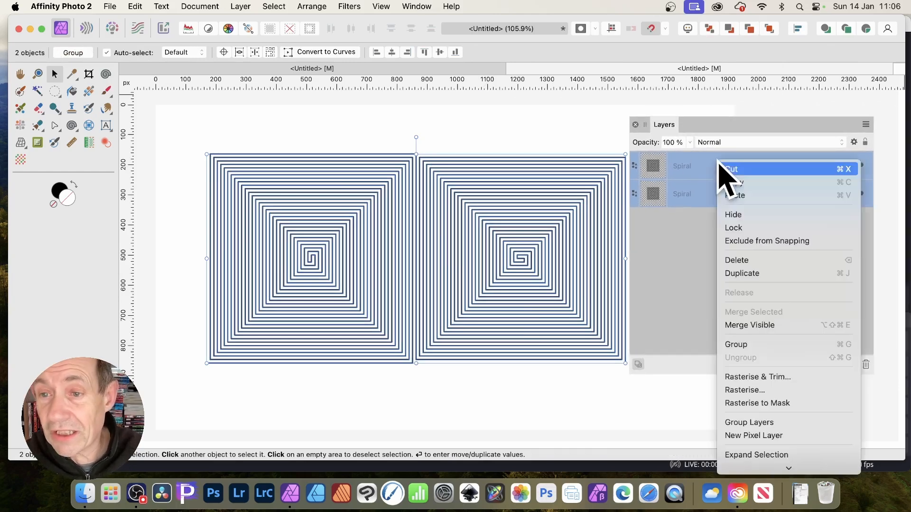
click(772, 346)
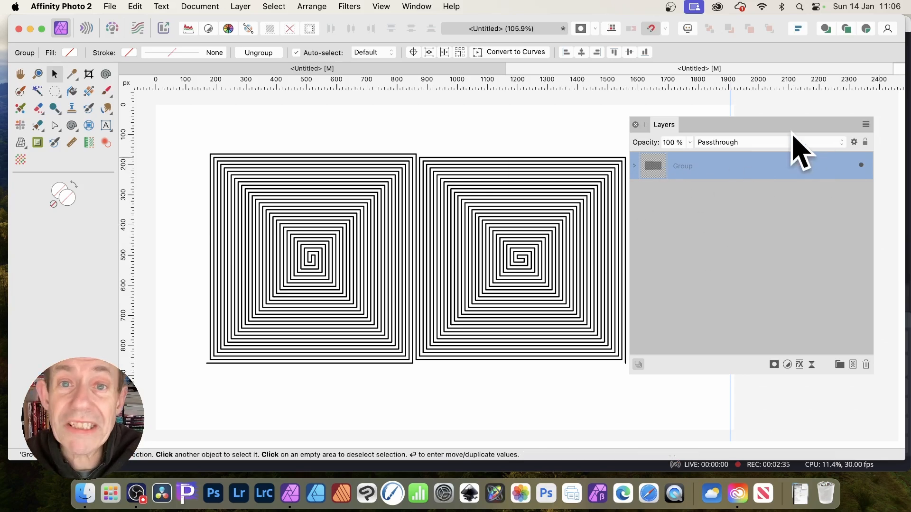
click(241, 6)
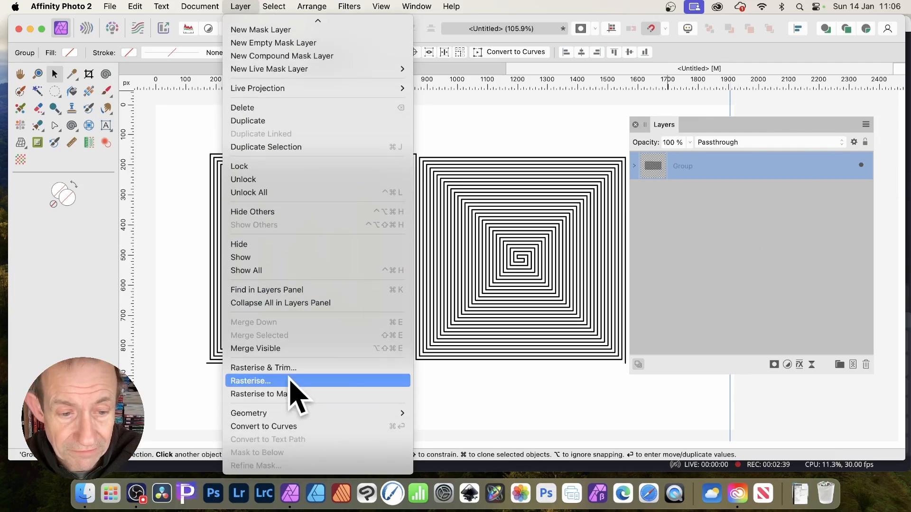
click(293, 379)
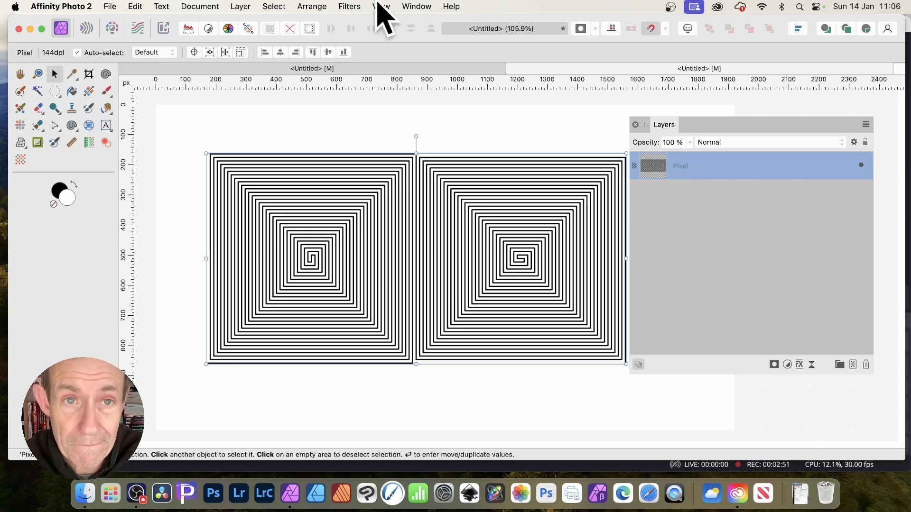
Step: Try warping the rasterised spirals with the Deform filter by placing and moving nodes, and cancel the filter
click(349, 7)
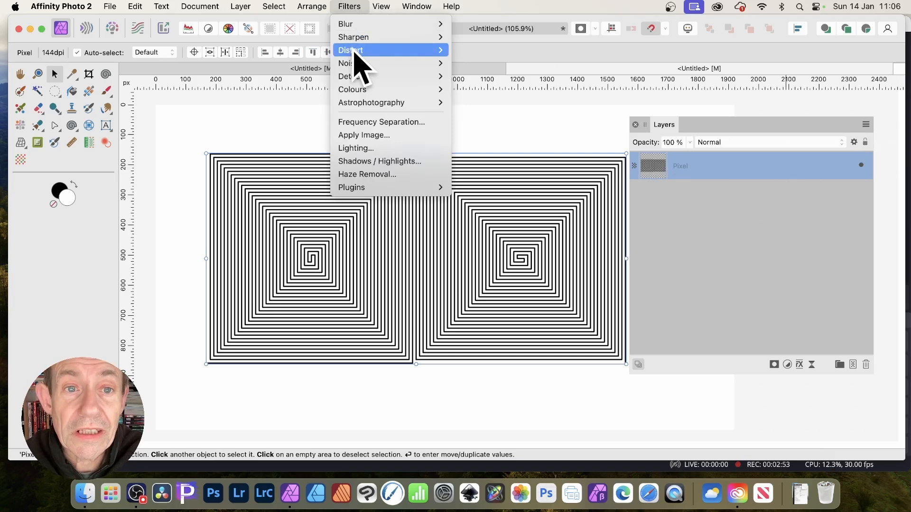
mouse_move(354, 50)
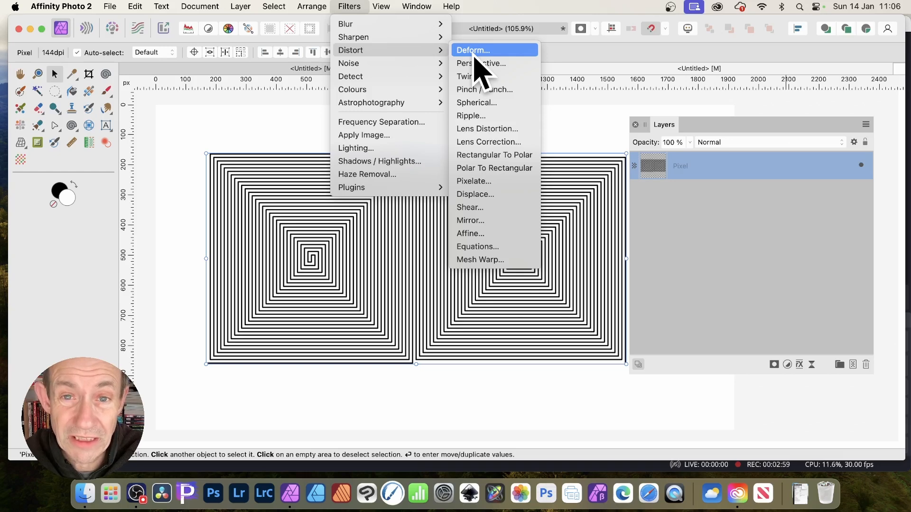
click(474, 52)
drag(331, 229, 417, 257)
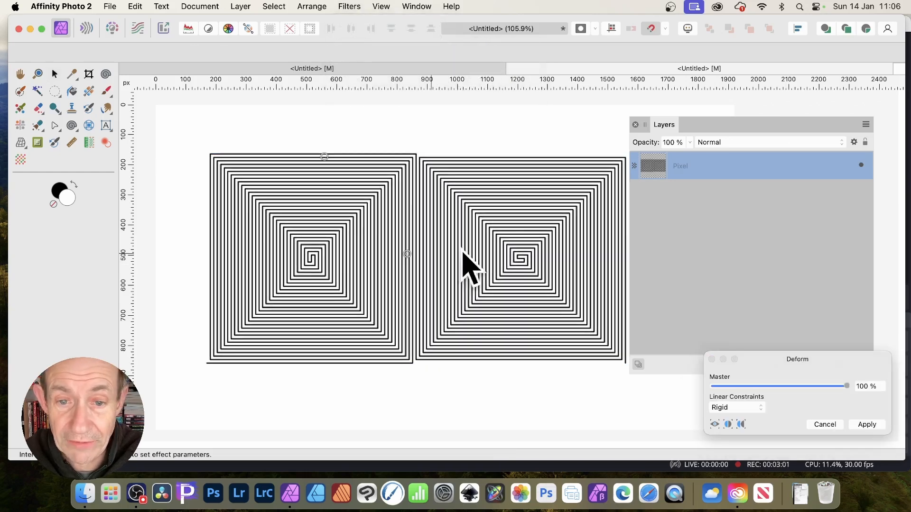
mouse_move(469, 315)
mouse_down()
mouse_move(367, 215)
mouse_move(289, 171)
mouse_up()
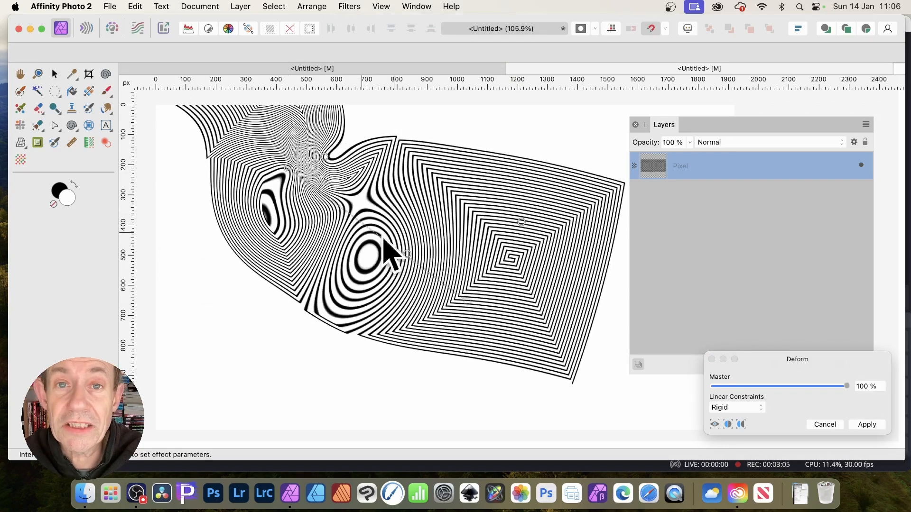
click(825, 424)
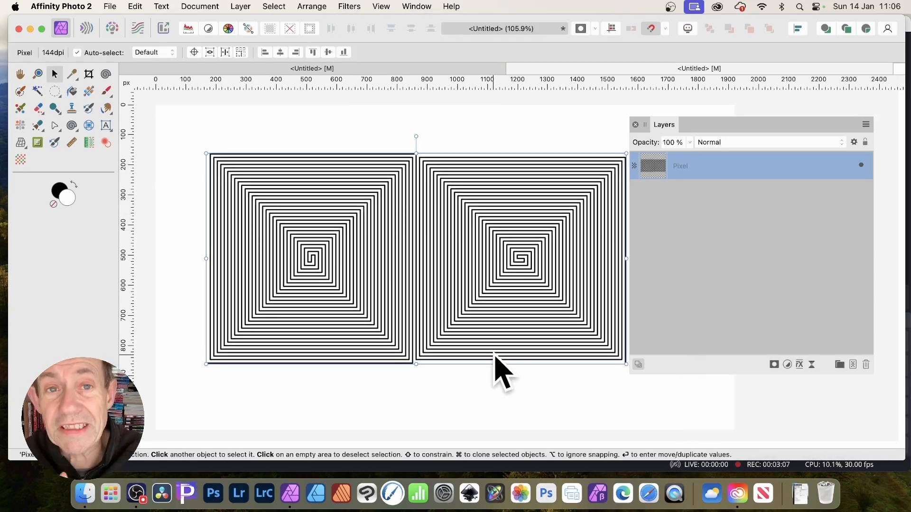
Step: Start a Mirror distortion on the pixel layer, set the number of mirrors to 4 and uncover the artwork
click(348, 7)
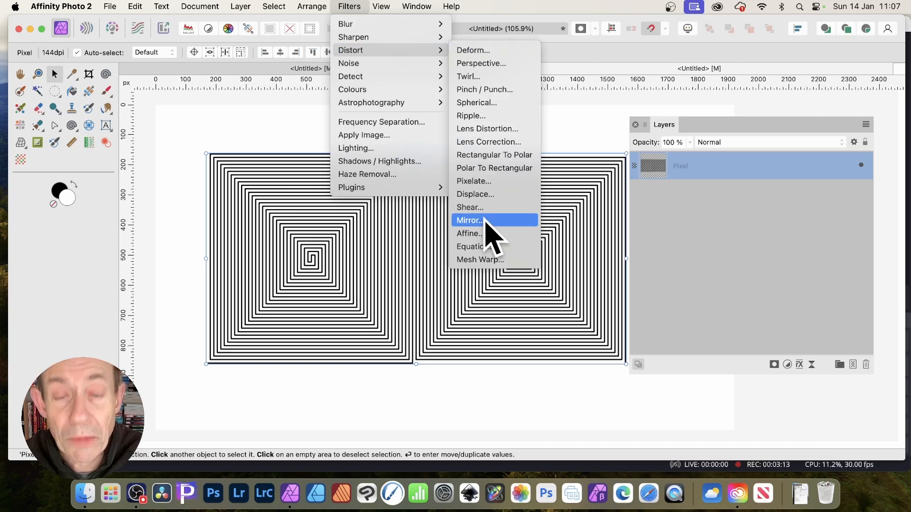
click(485, 222)
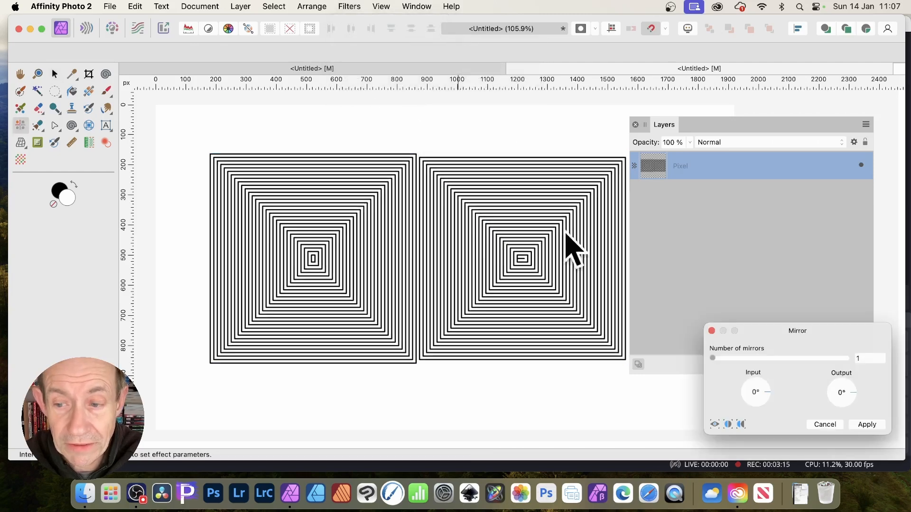
drag(796, 333, 497, 191)
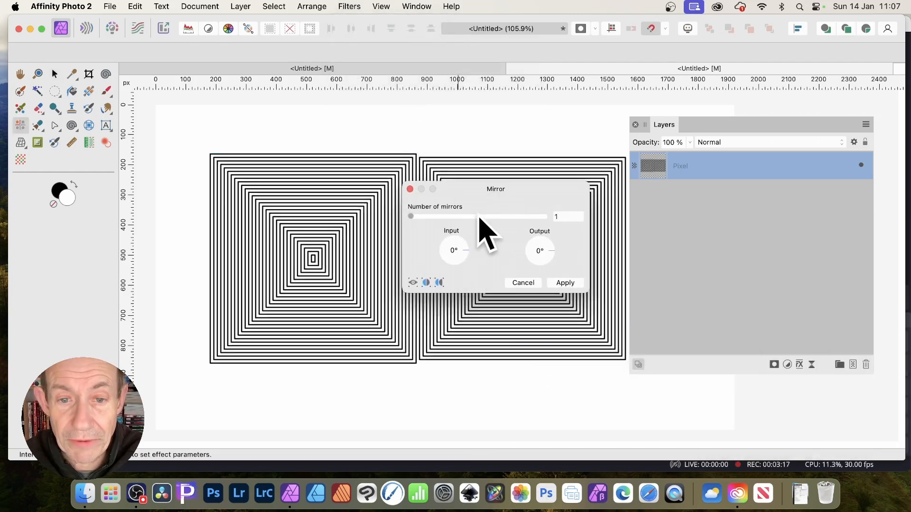
drag(415, 217, 432, 217)
drag(488, 192, 661, 186)
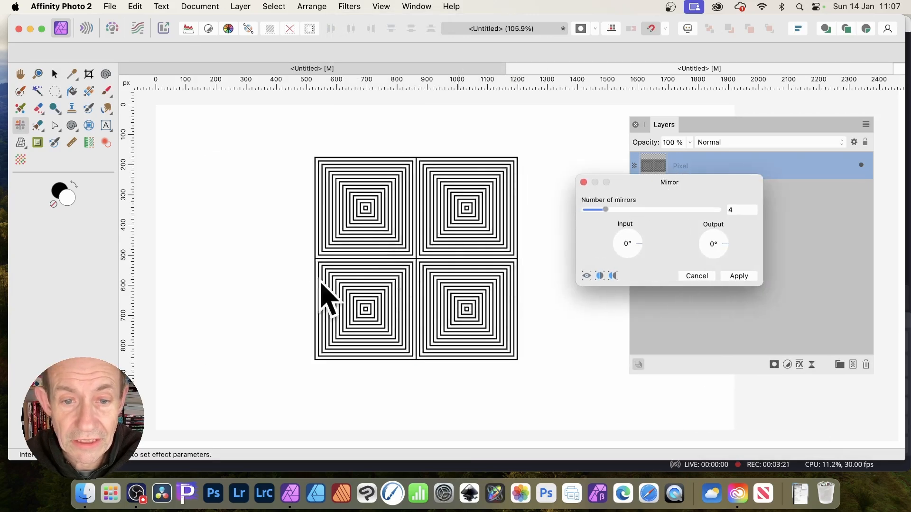
Step: Try the Mirror distortion with 5 mirrors on the pixel layer and cancel the filter
drag(605, 209, 617, 210)
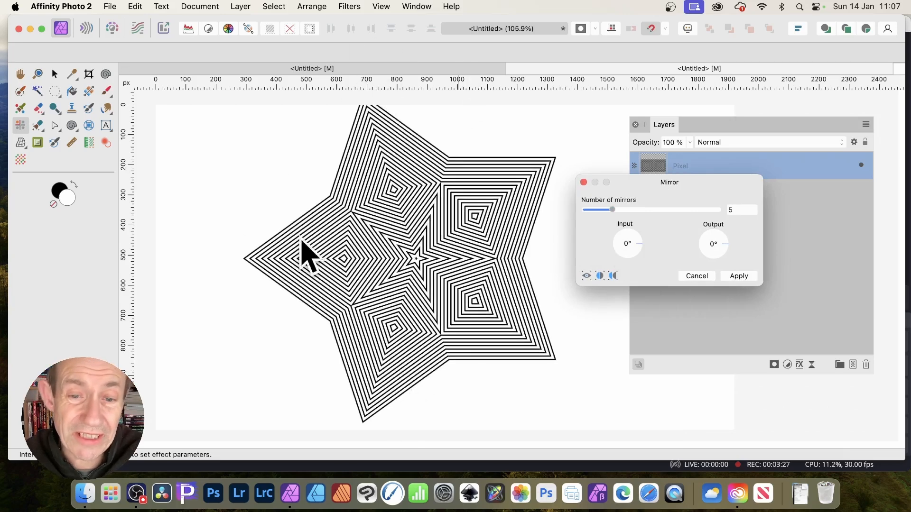
click(697, 275)
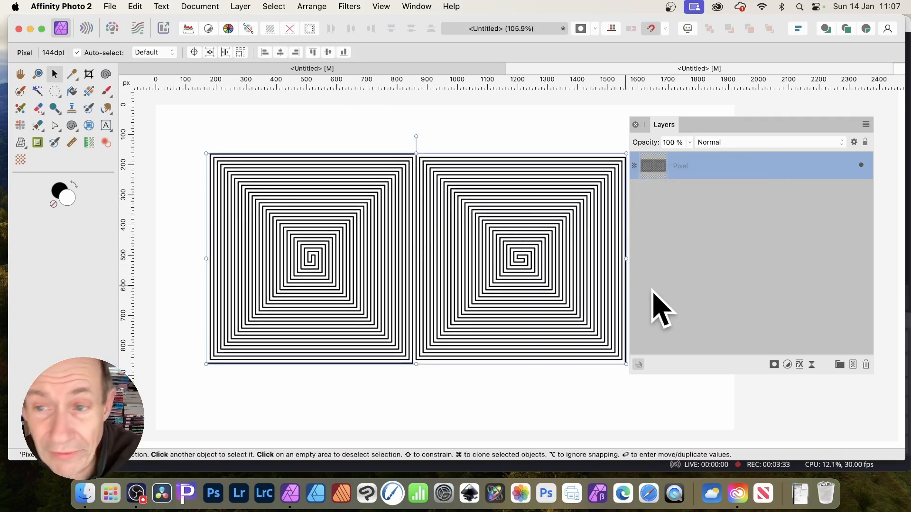
Step: Create a pattern layer from the rasterised spirals and move the pattern slightly up and to the left
drag(684, 126, 831, 121)
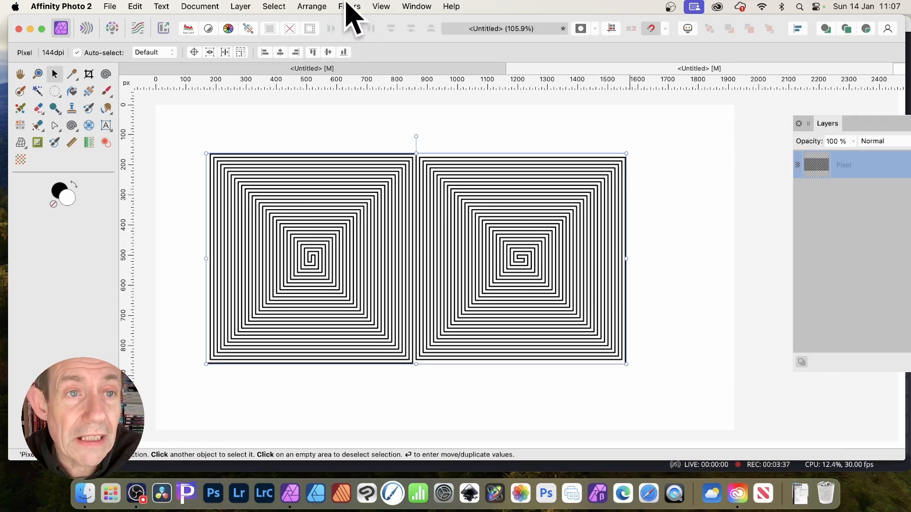
click(241, 6)
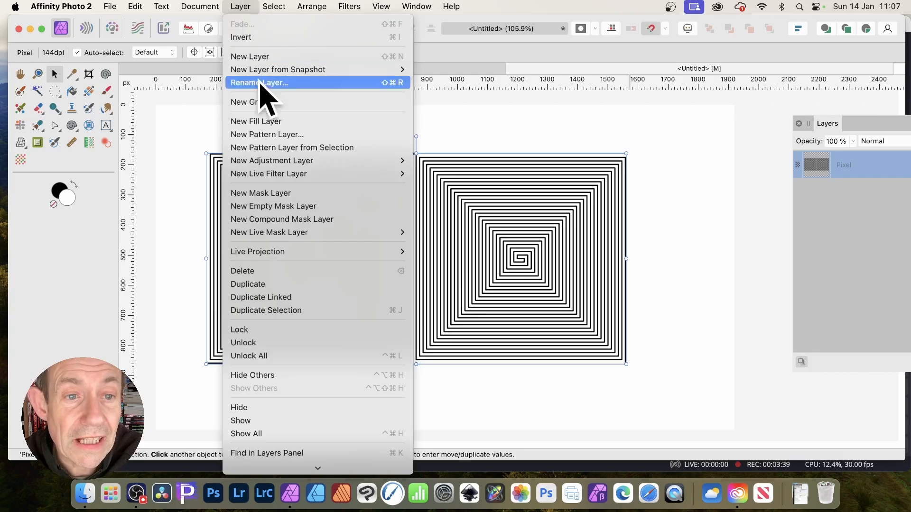
click(291, 151)
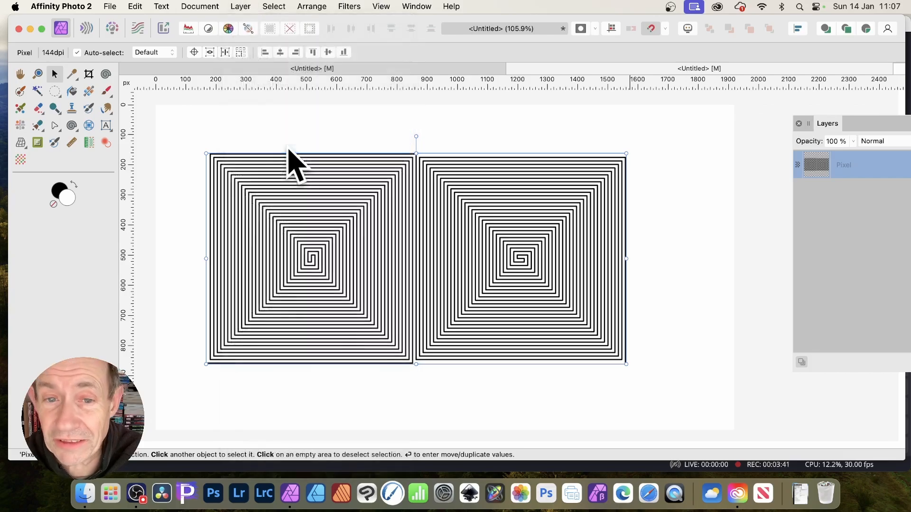
drag(465, 193, 440, 169)
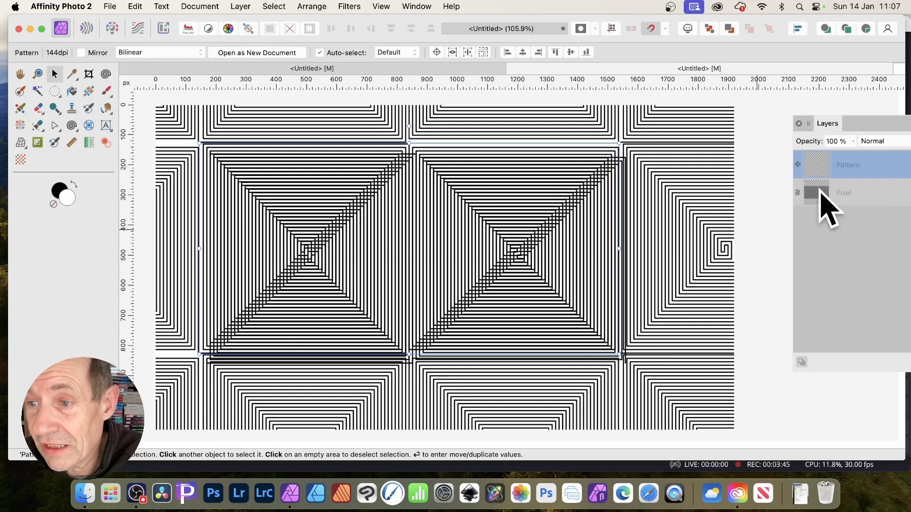
Step: Toggle the original Pixel layer's visibility to compare it with the pattern, and delete that layer
click(829, 194)
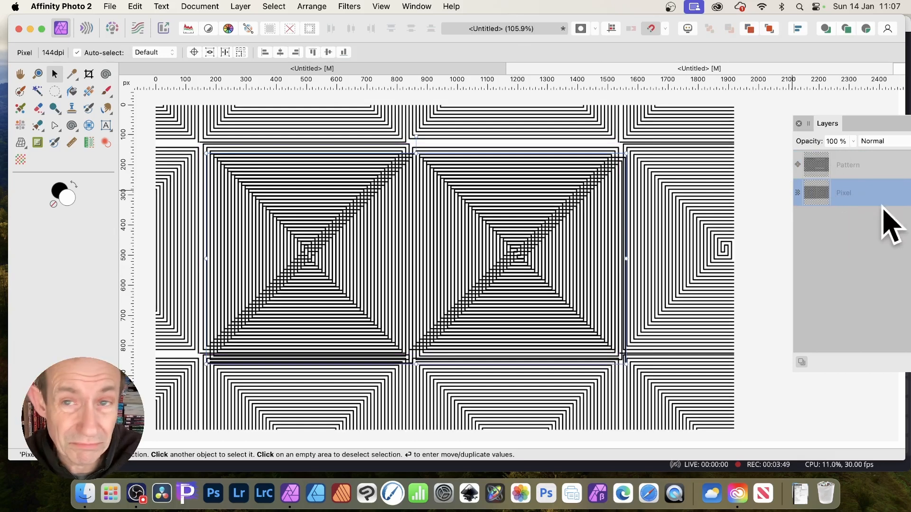
drag(878, 129, 709, 127)
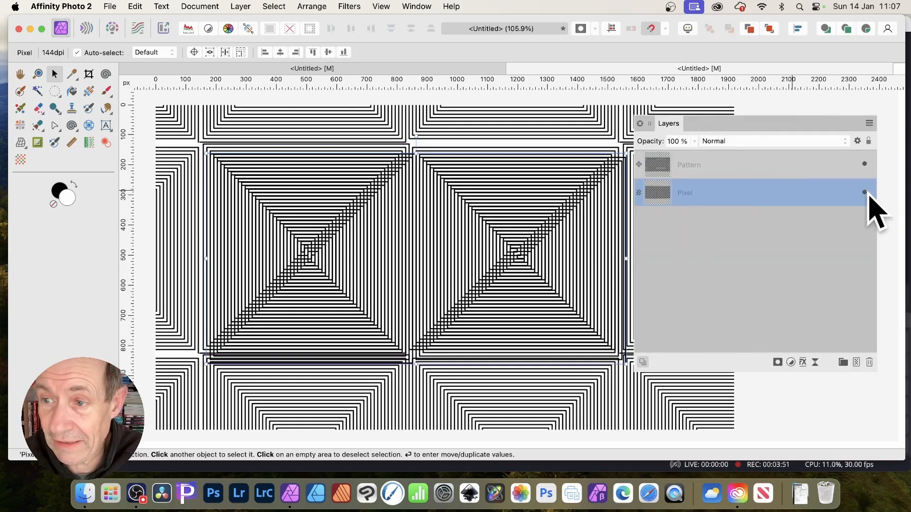
click(866, 193)
click(866, 193)
click(863, 192)
click(864, 193)
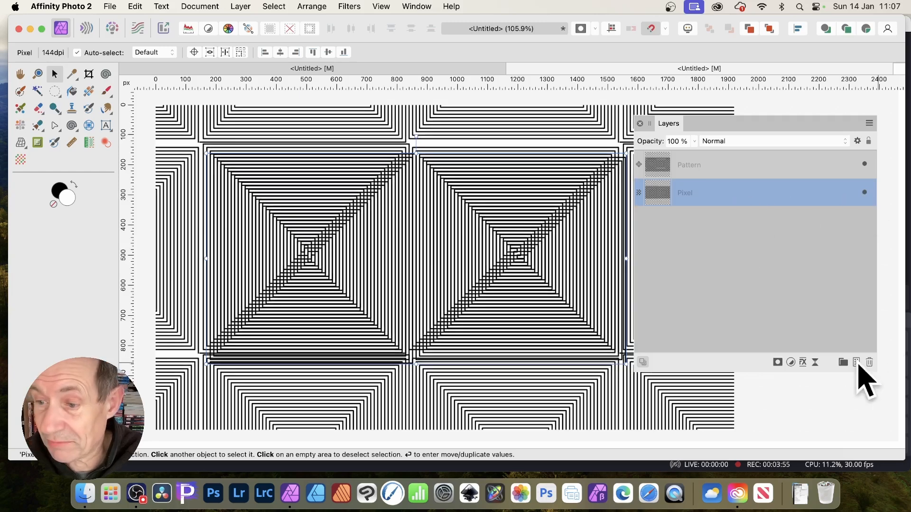
click(870, 363)
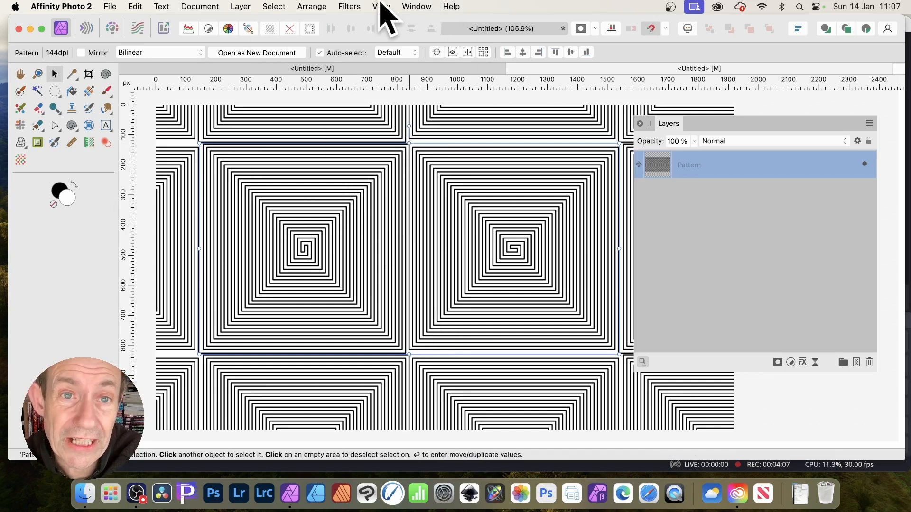
Step: Try a Mirror distortion with 7 mirrors on the pattern layer and cancel the filter
click(351, 7)
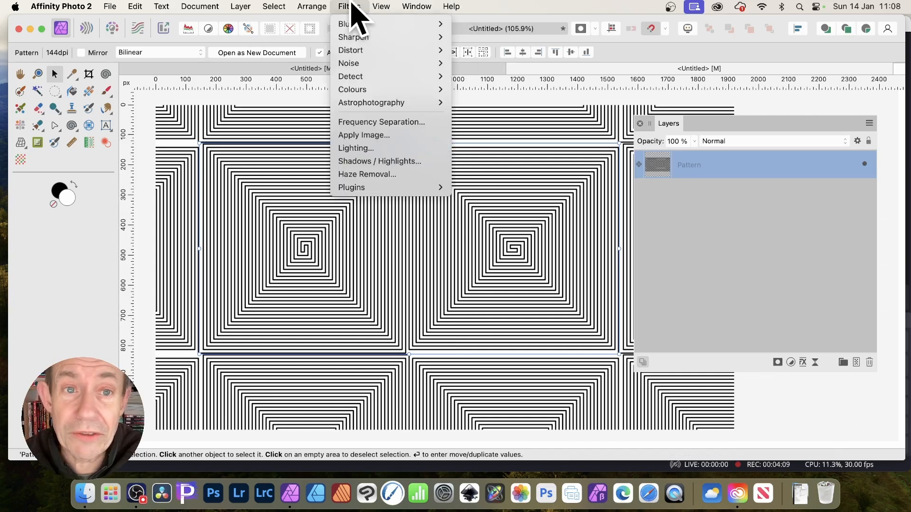
mouse_move(353, 50)
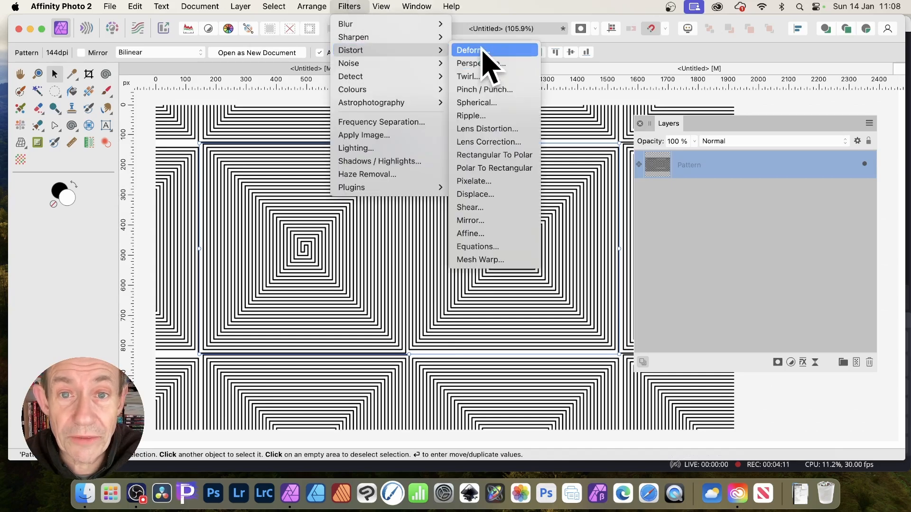
click(496, 221)
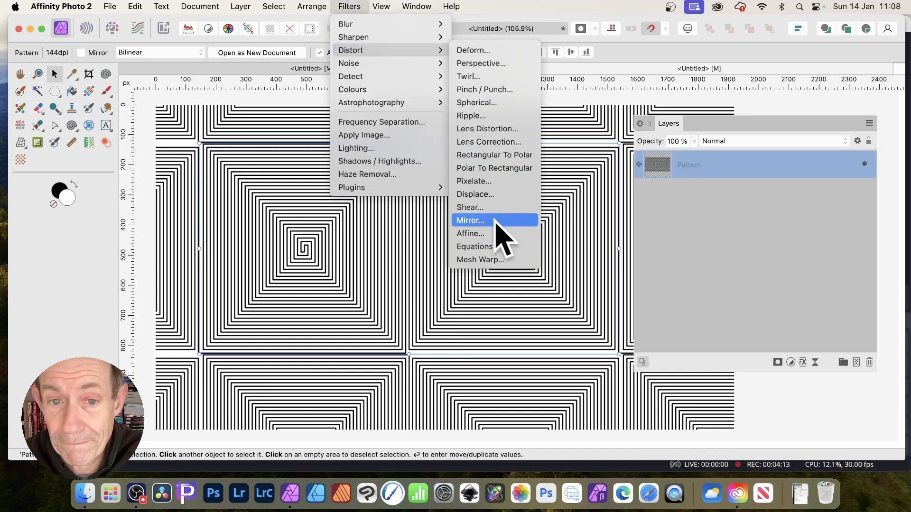
drag(766, 331, 560, 222)
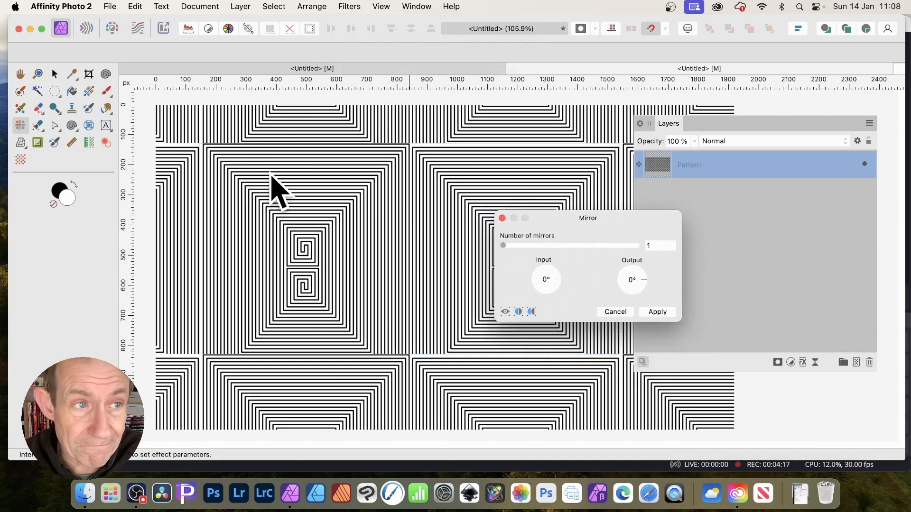
click(503, 245)
drag(507, 246, 554, 254)
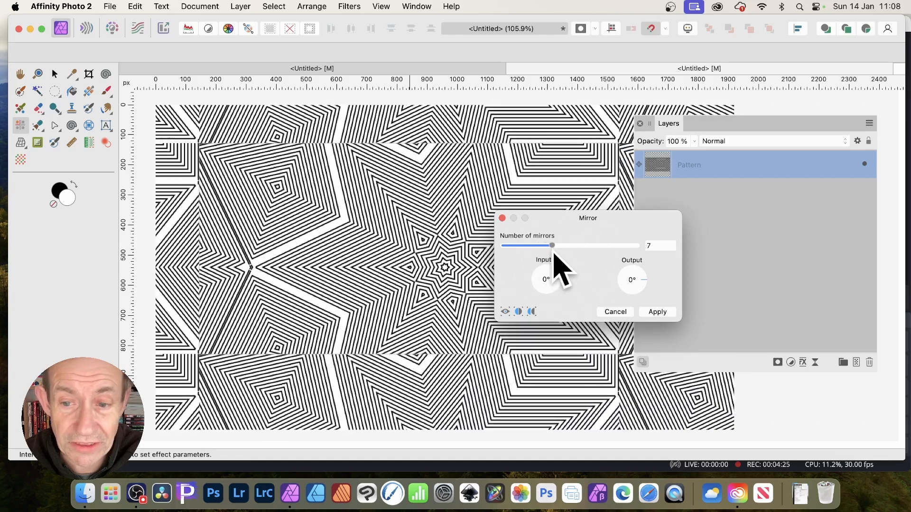
click(613, 312)
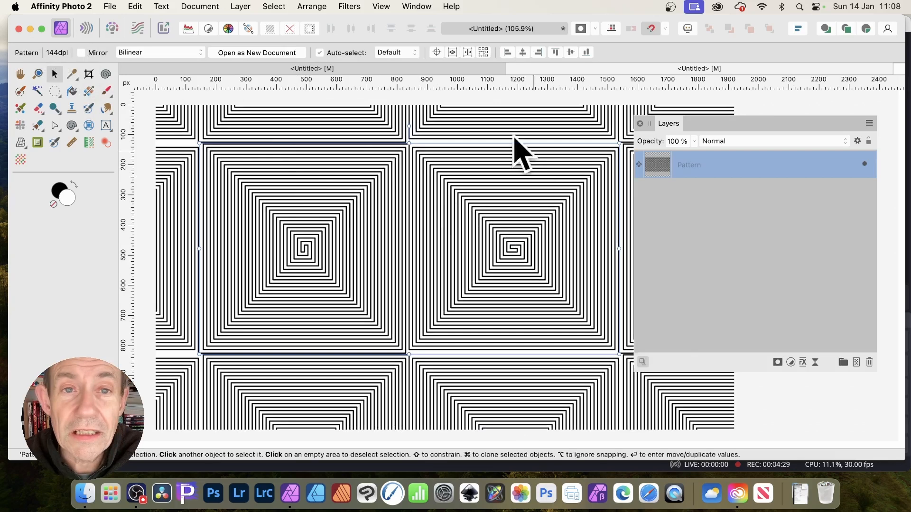
Step: Turn on the pattern layer's Mirror option and start a Mirror distortion on it with 6 mirrors
click(81, 53)
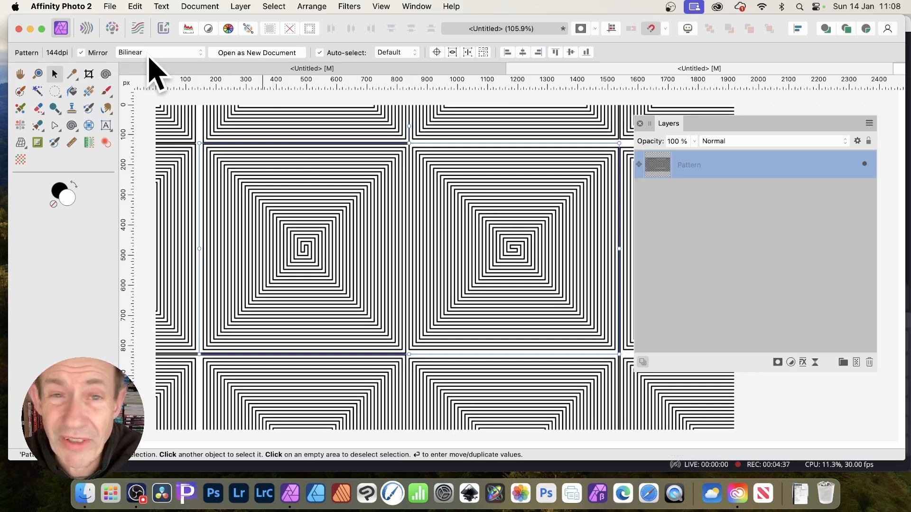
click(347, 6)
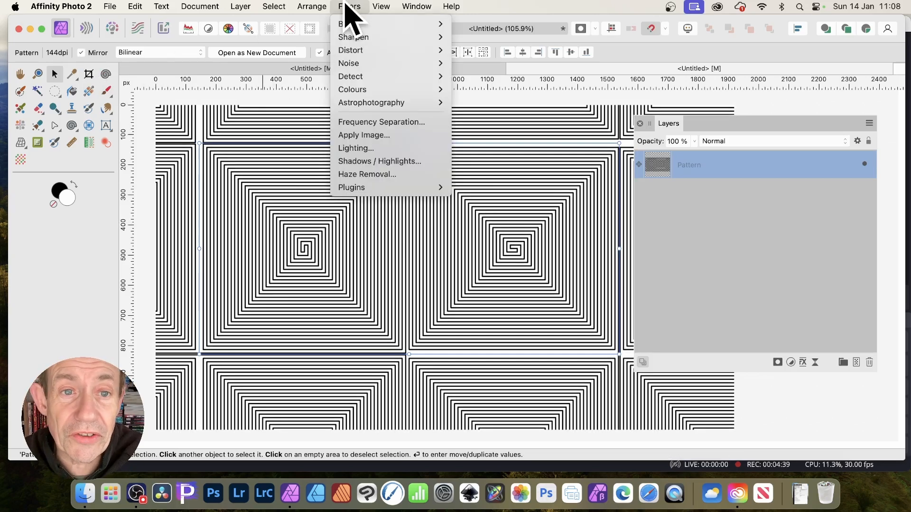
mouse_move(346, 48)
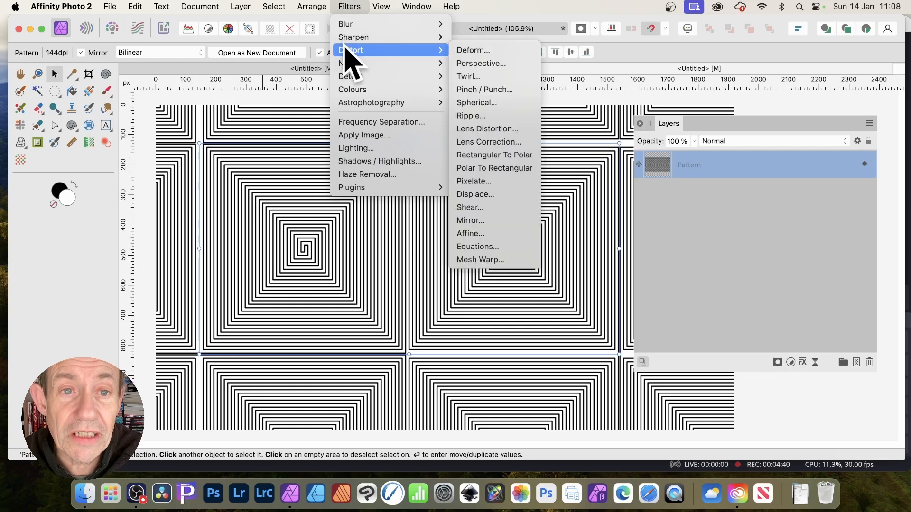
click(512, 220)
drag(769, 333, 431, 138)
drag(378, 165, 399, 164)
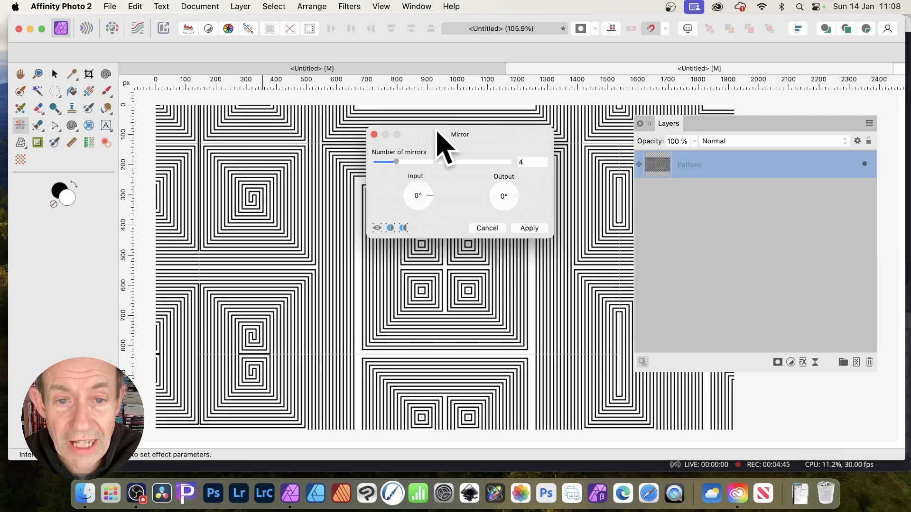
drag(437, 132, 548, 138)
click(520, 167)
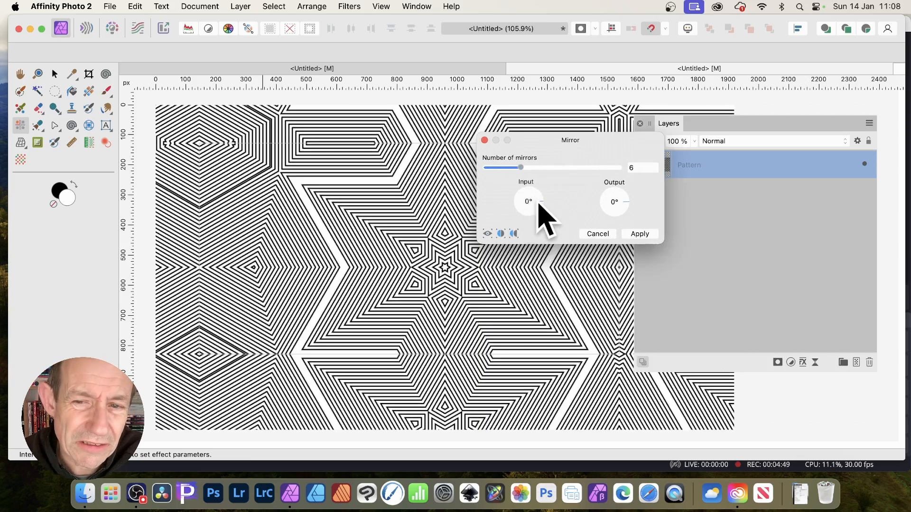
Step: Try an input angle of 325° in the Mirror distortion and reset it to 0°
mouse_move(542, 203)
mouse_down()
mouse_move(512, 219)
mouse_move(486, 214)
mouse_move(466, 183)
mouse_move(503, 149)
mouse_move(491, 191)
mouse_move(534, 220)
mouse_move(561, 212)
mouse_move(552, 217)
mouse_up()
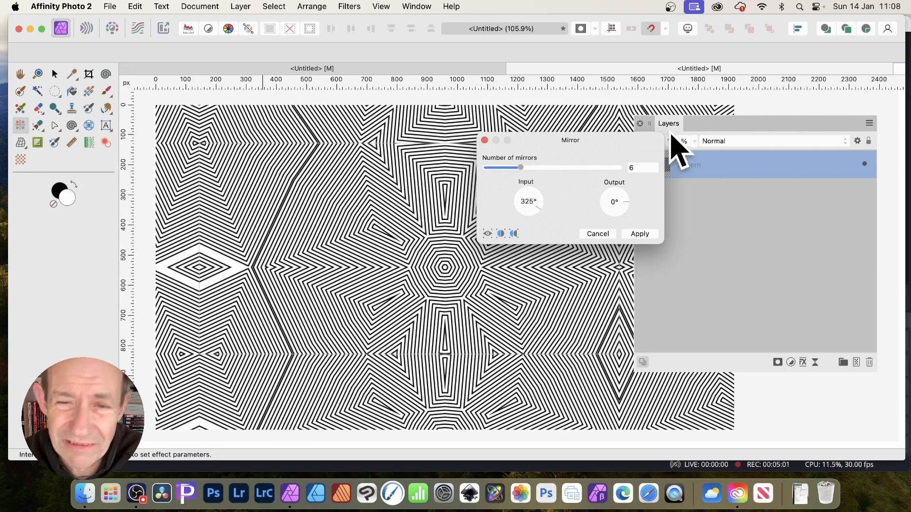
text(0)
key(Return)
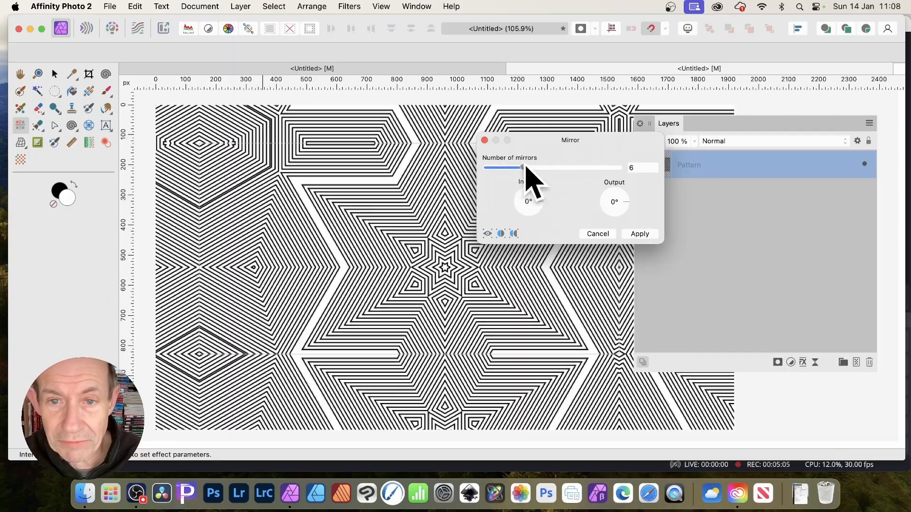
Step: Move the mirror centre up and left to about 730, 410 px, set the number of mirrors to 8 and apply the distortion
drag(522, 168, 527, 167)
drag(435, 260, 390, 239)
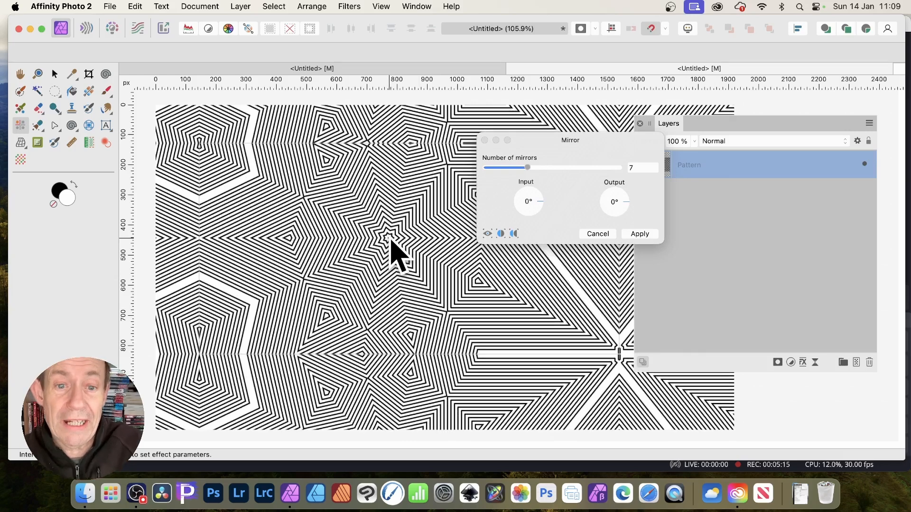
drag(386, 233, 377, 227)
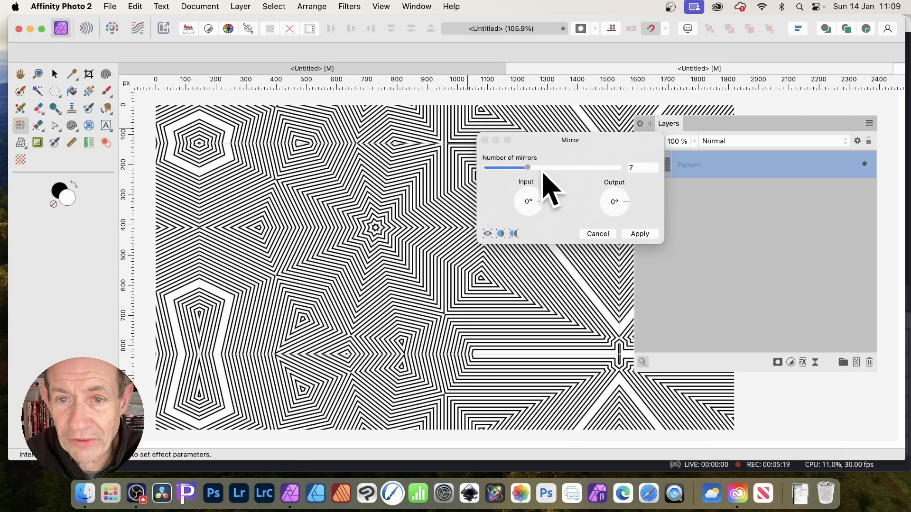
drag(528, 167, 539, 167)
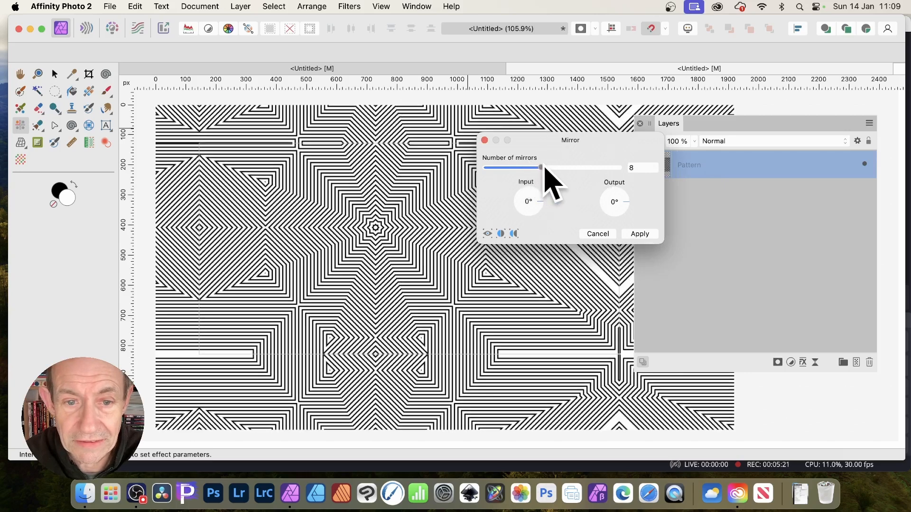
click(650, 233)
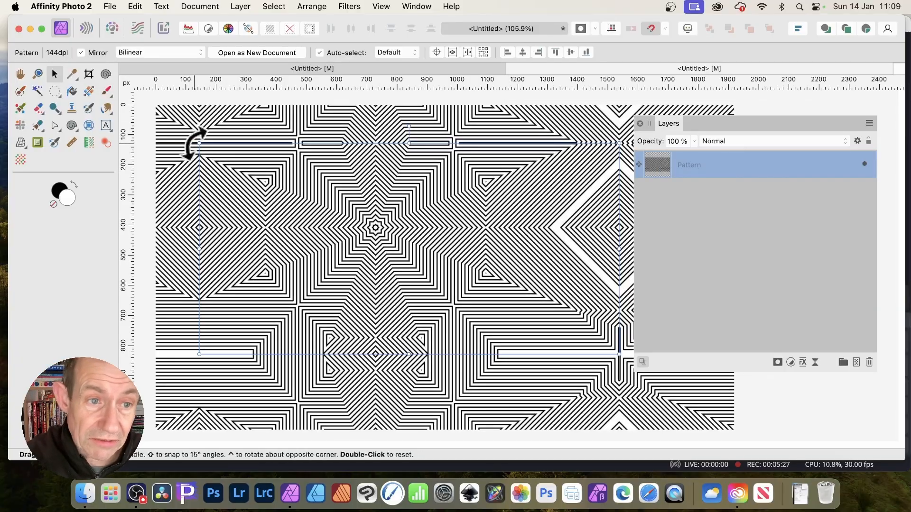
Step: Scale the pattern down slightly from its upper-left corner and rasterise the pattern layer
drag(199, 143, 258, 136)
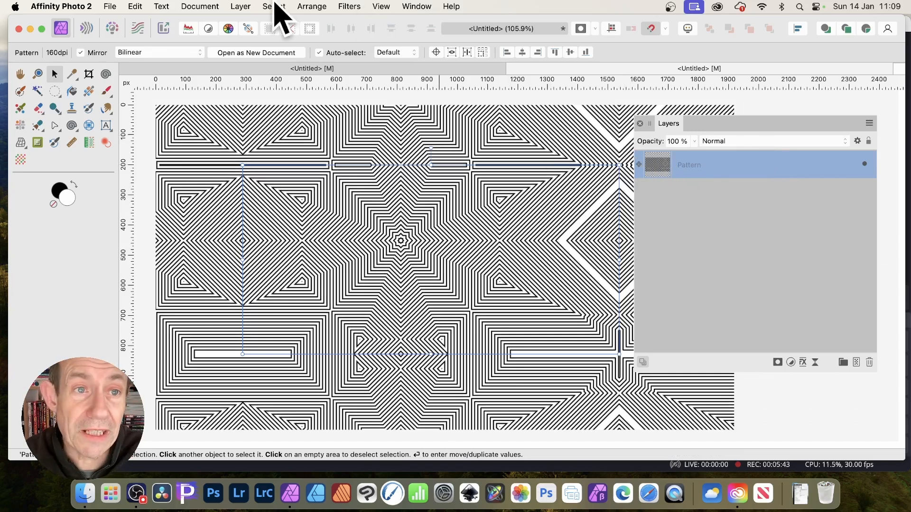
click(244, 5)
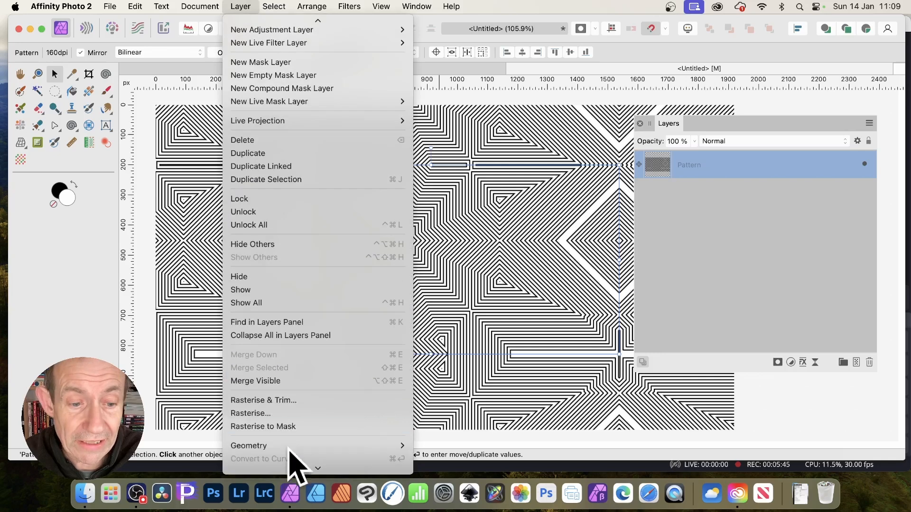
click(293, 422)
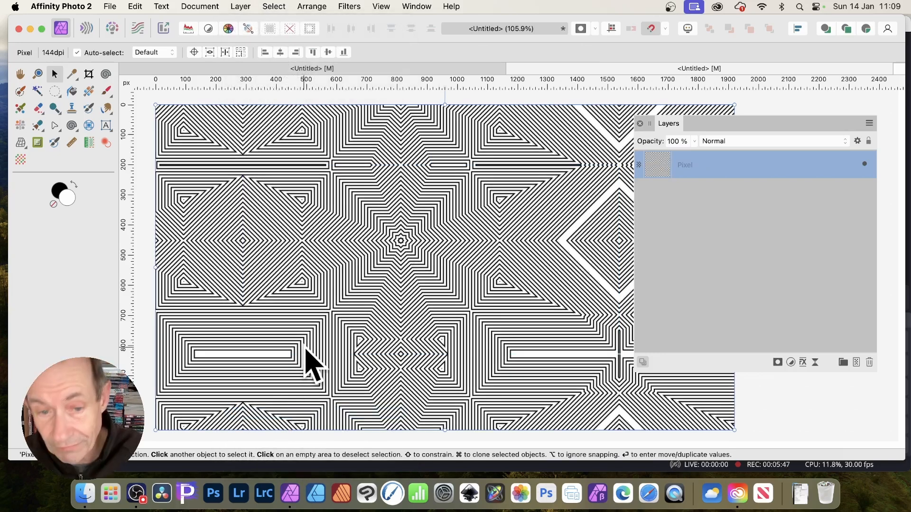
Step: Repeat the last Mirror filter on the rasterised layer and deselect the layer
click(355, 5)
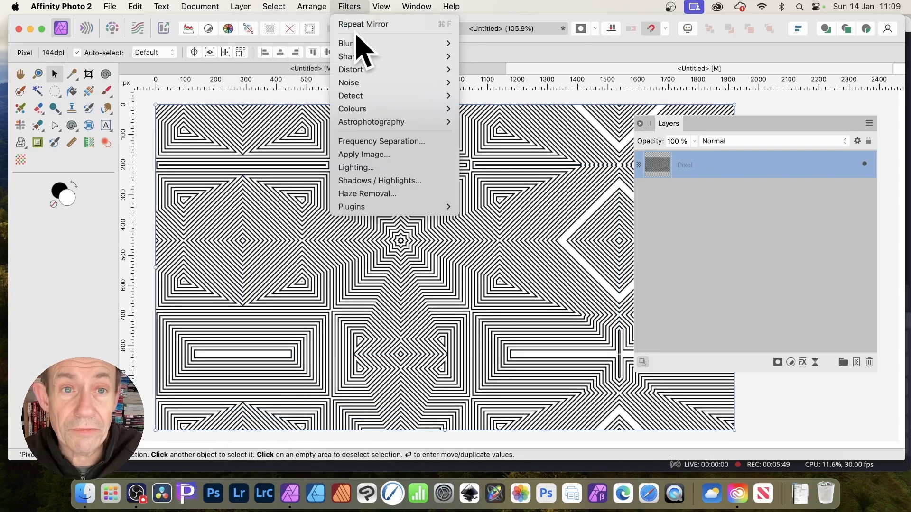
click(364, 20)
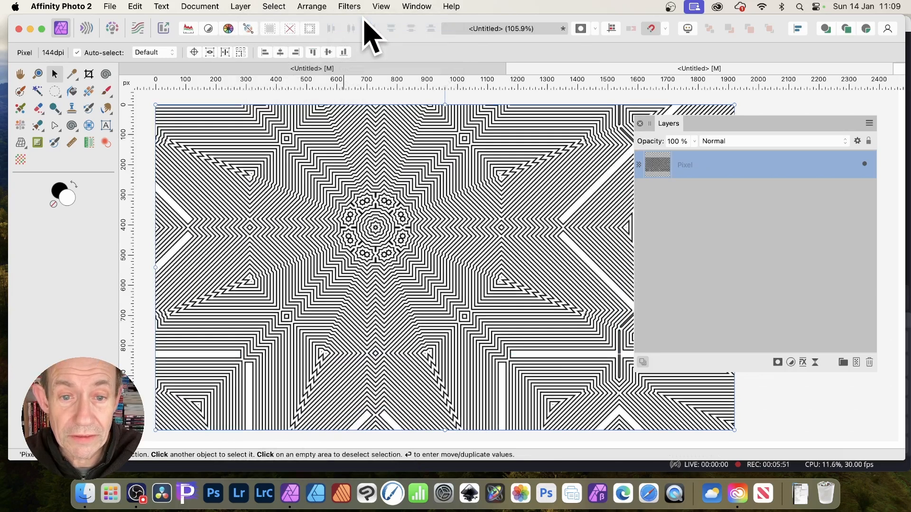
click(349, 6)
click(344, 17)
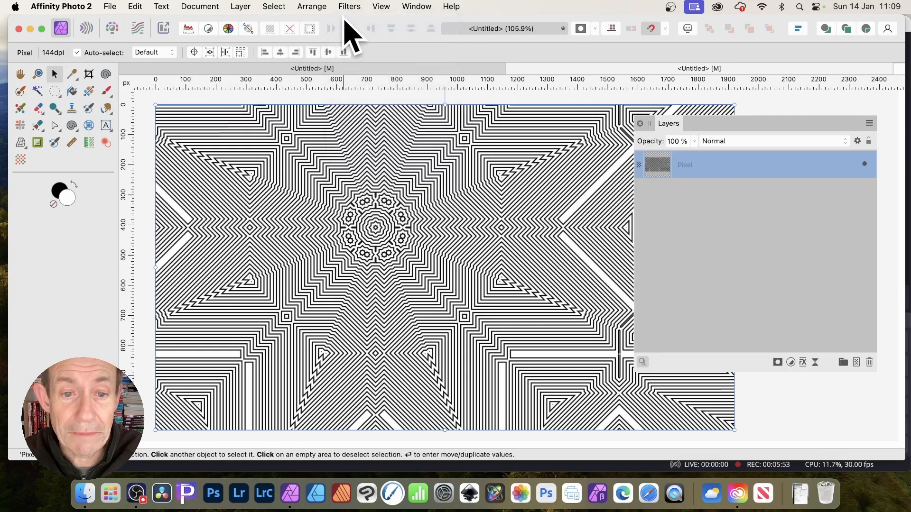
key(Escape)
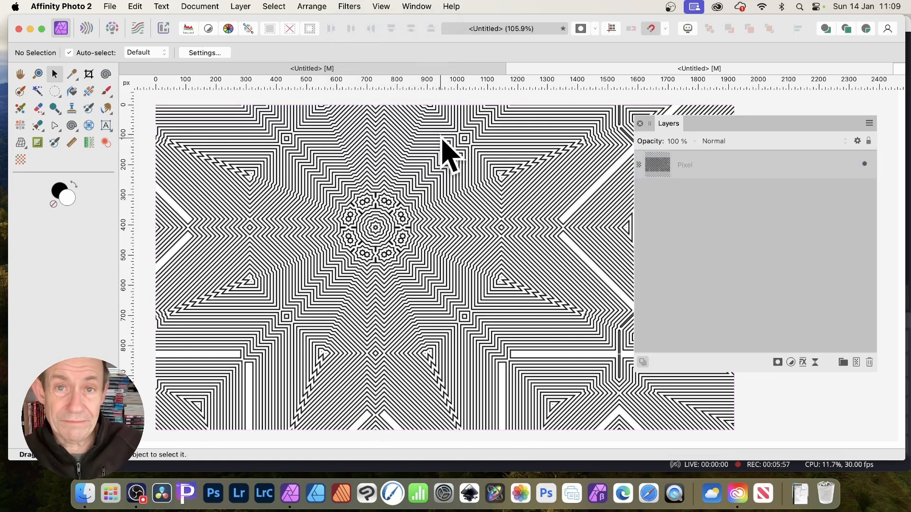
Step: Open Move/Duplicate for the mirrored pixel layer, enable duplication and set the number of copies to 21
click(345, 7)
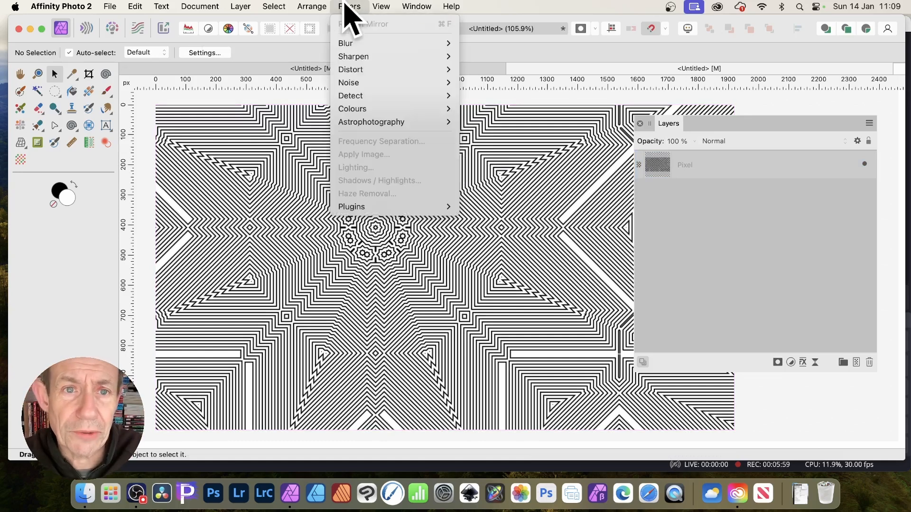
click(711, 166)
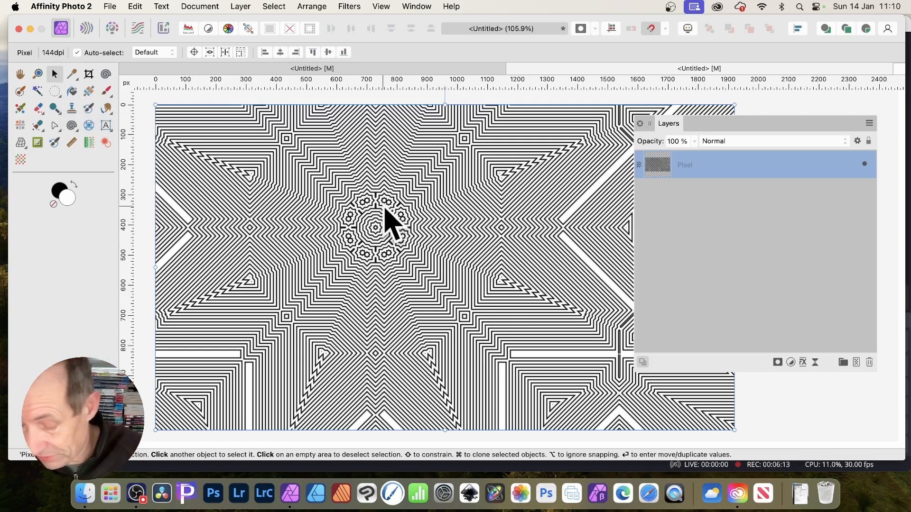
key(Return)
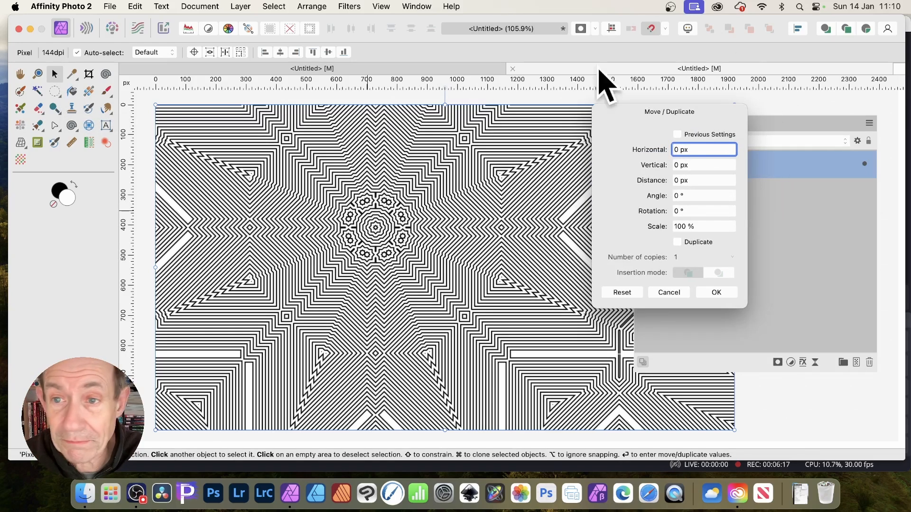
click(677, 242)
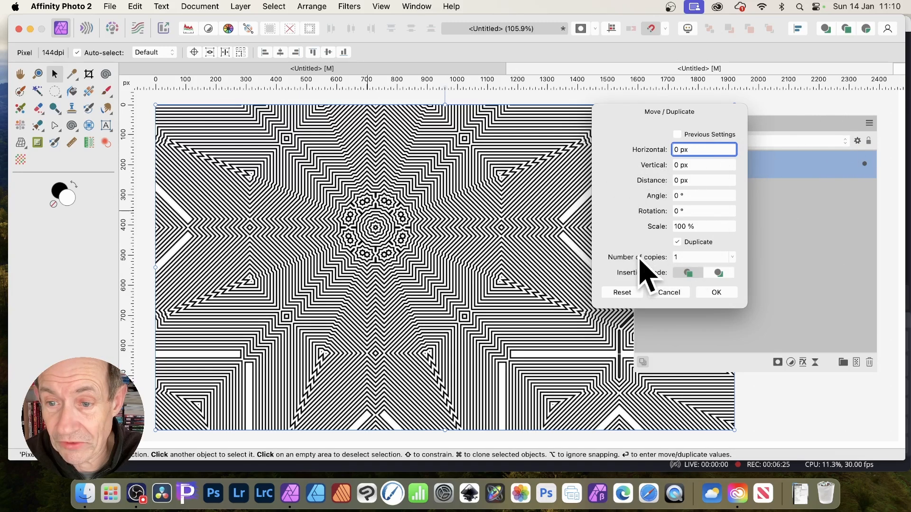
scroll(641, 262, up, 13)
scroll(654, 271, up, 7)
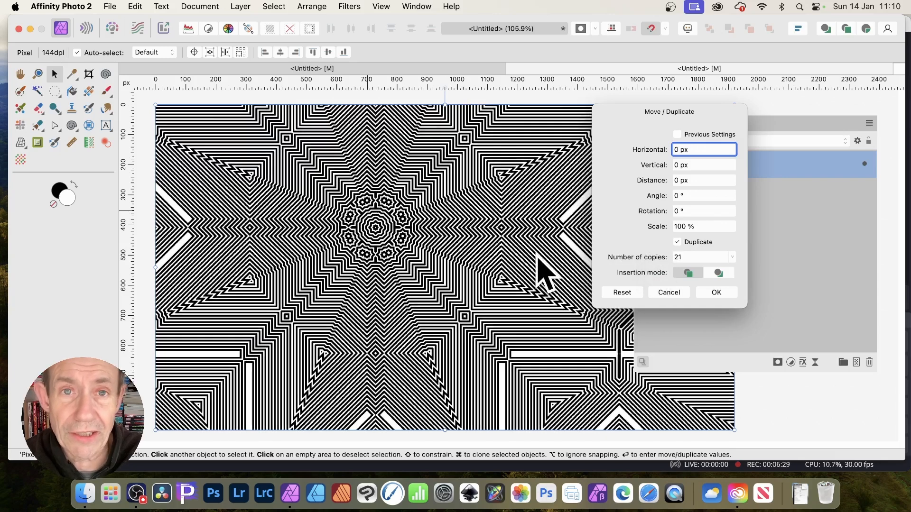
Step: Try copy rotations of 2°, 0.1° and 0.2° in the Move/Duplicate settings
click(661, 211)
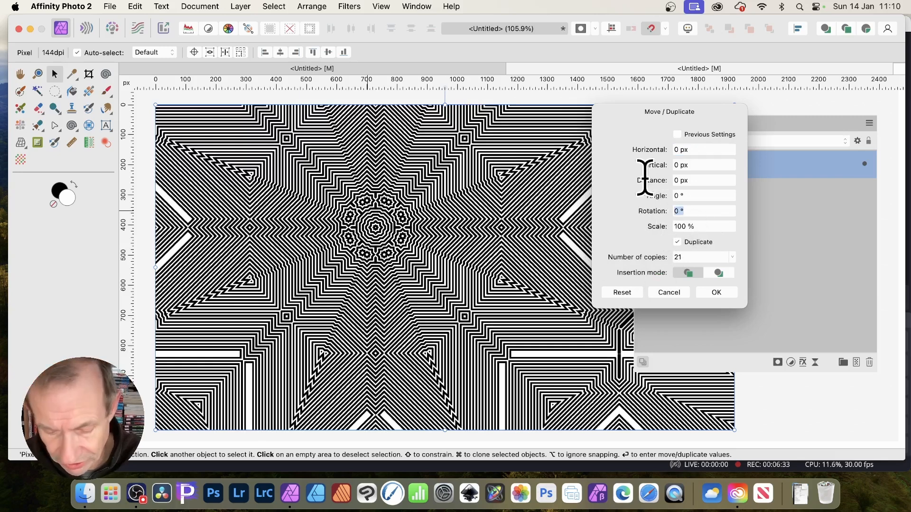
text(2)
key(Tab)
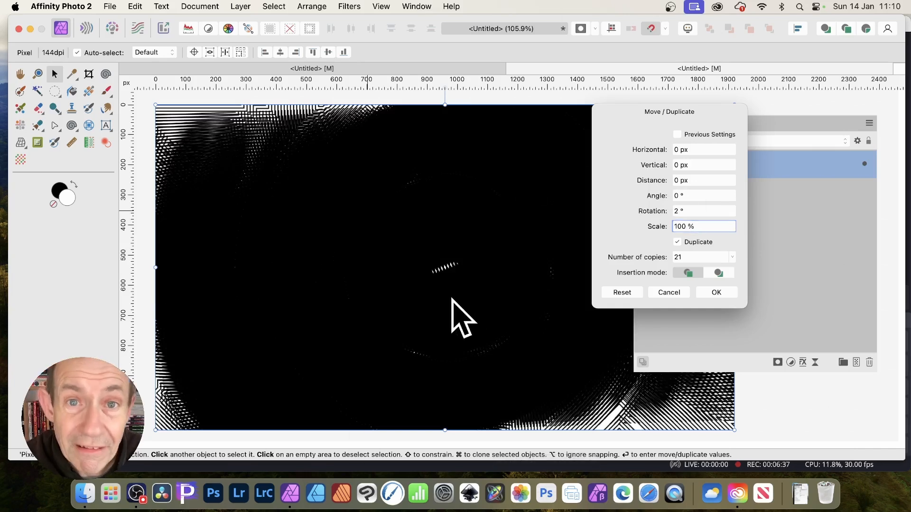
click(638, 211)
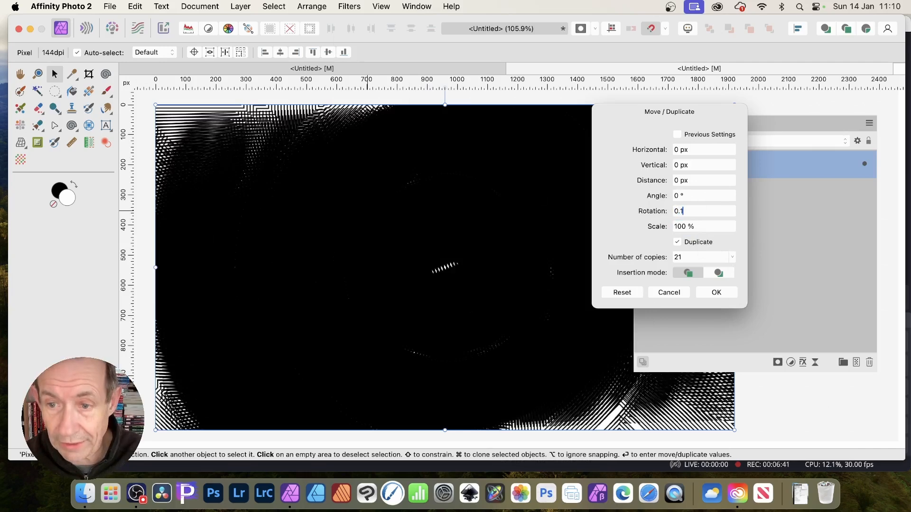
key(Tab)
key(BackSpace)
key(BackSpace)
click(727, 211)
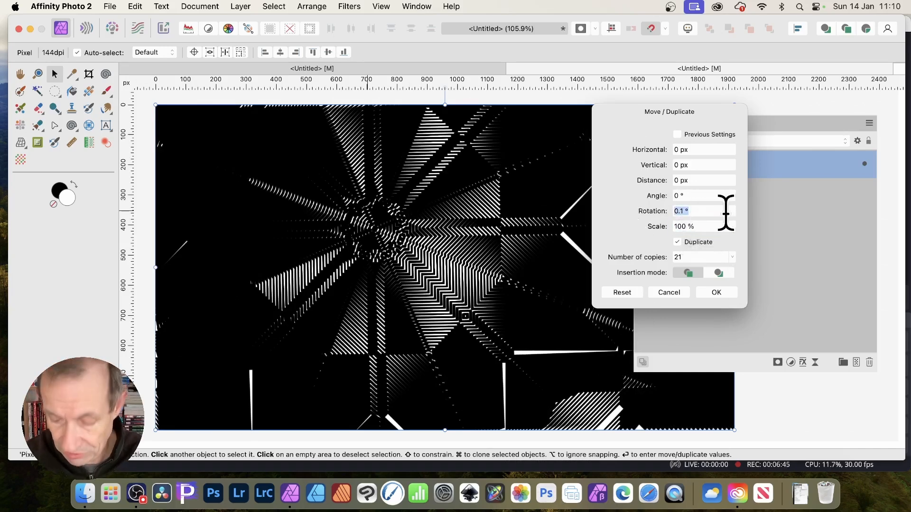
text(0.2)
key(Tab)
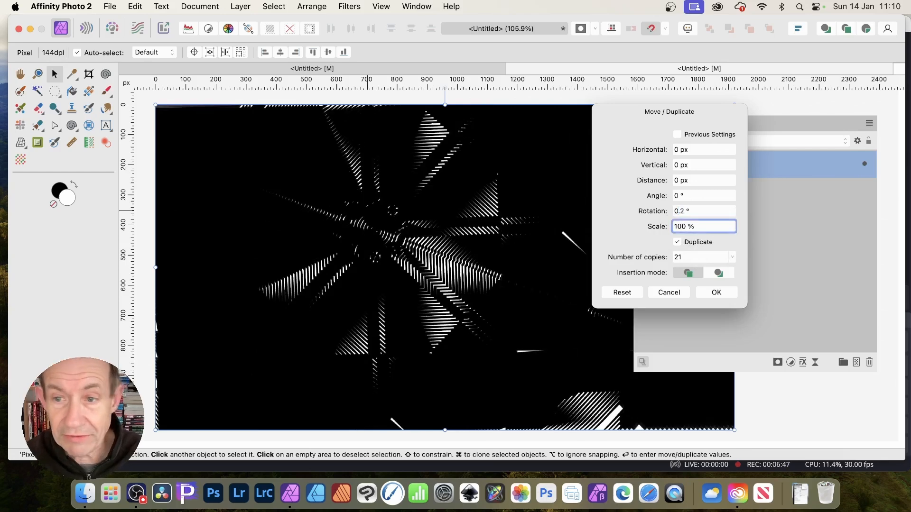
Step: Try much smaller and negative copy rotations of 0.02° and -1.5°
click(690, 211)
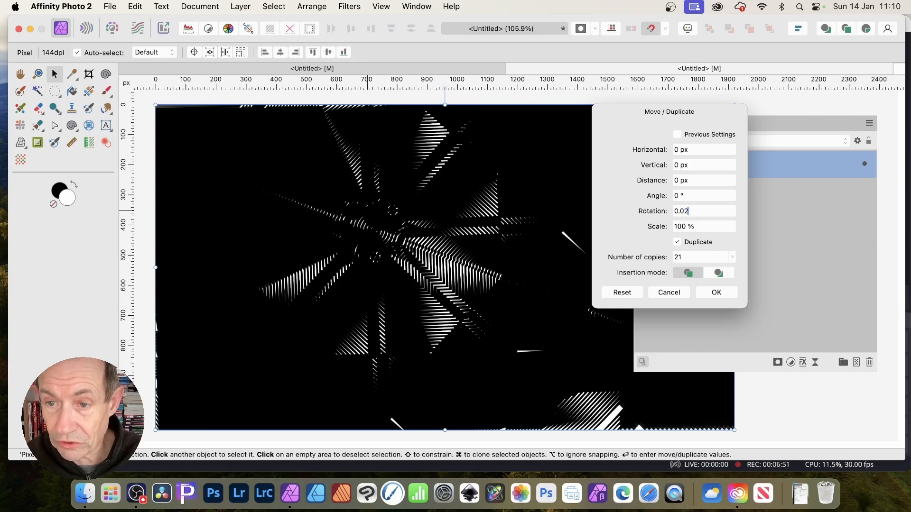
key(Tab)
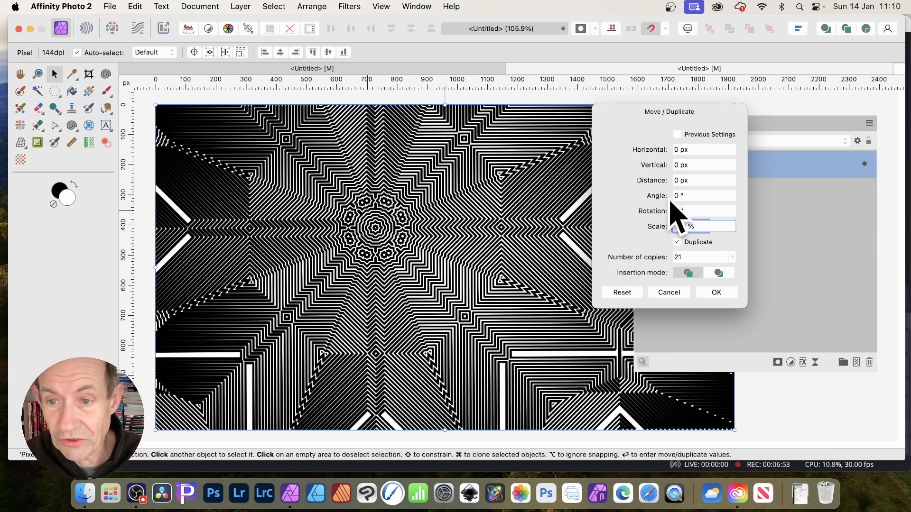
click(688, 222)
click(691, 209)
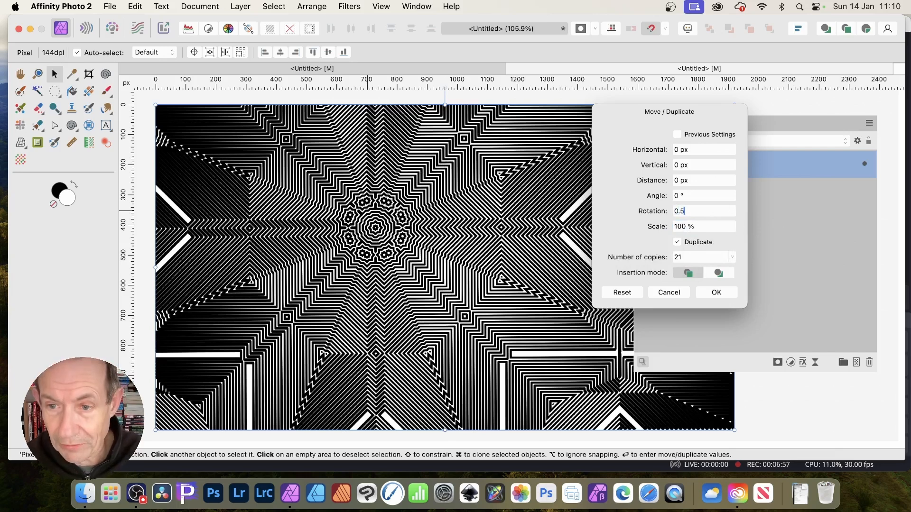
key(Tab)
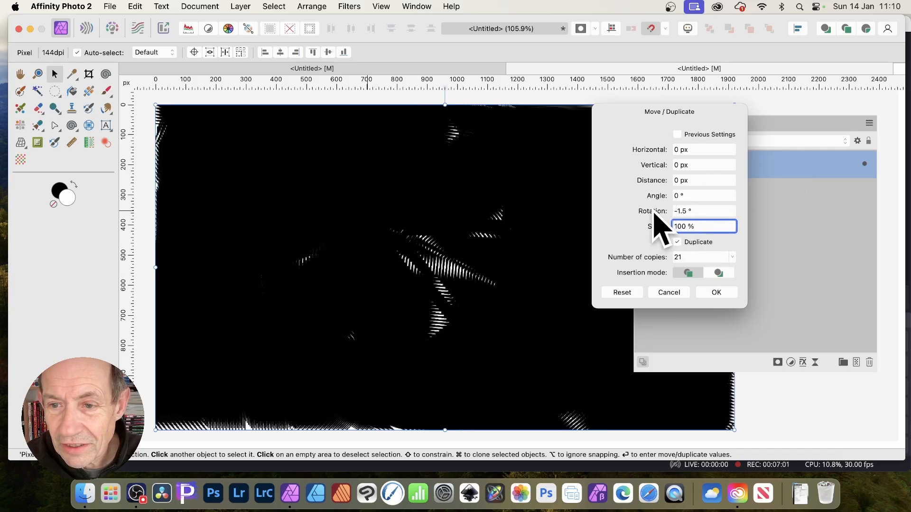
Step: Try a copy rotation of 0.1° with 11 copies, followed by a rotation of 0.3°
click(683, 211)
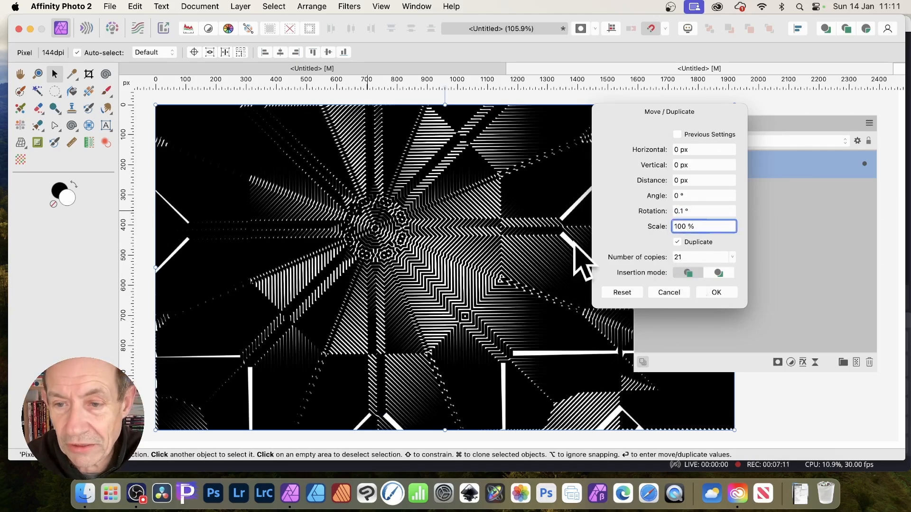
drag(640, 261, 640, 262)
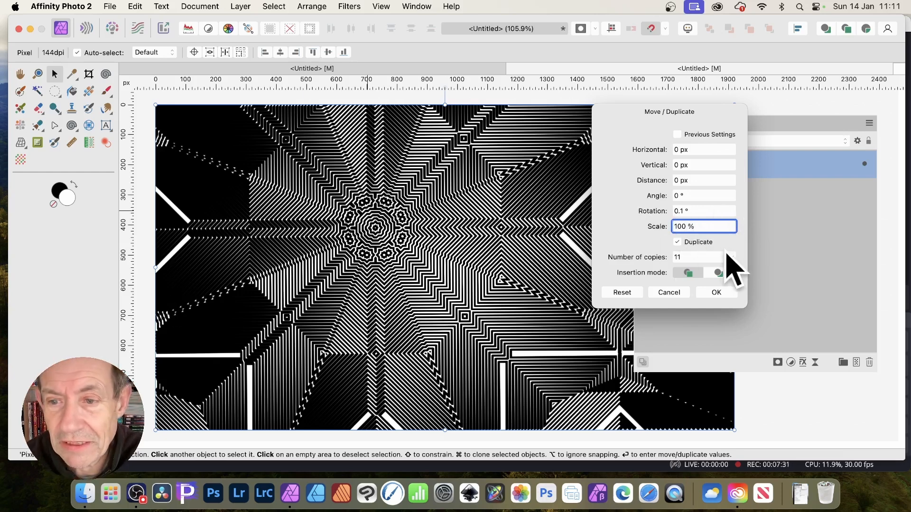
click(701, 211)
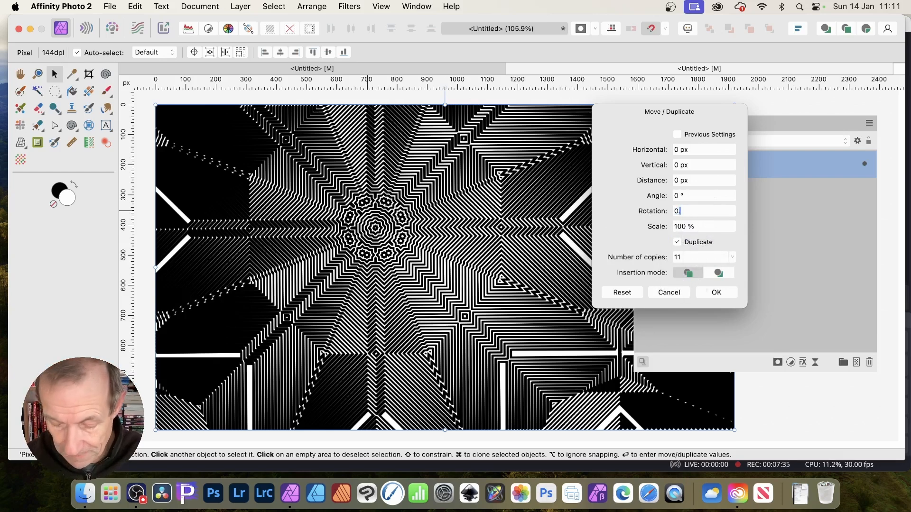
key(Tab)
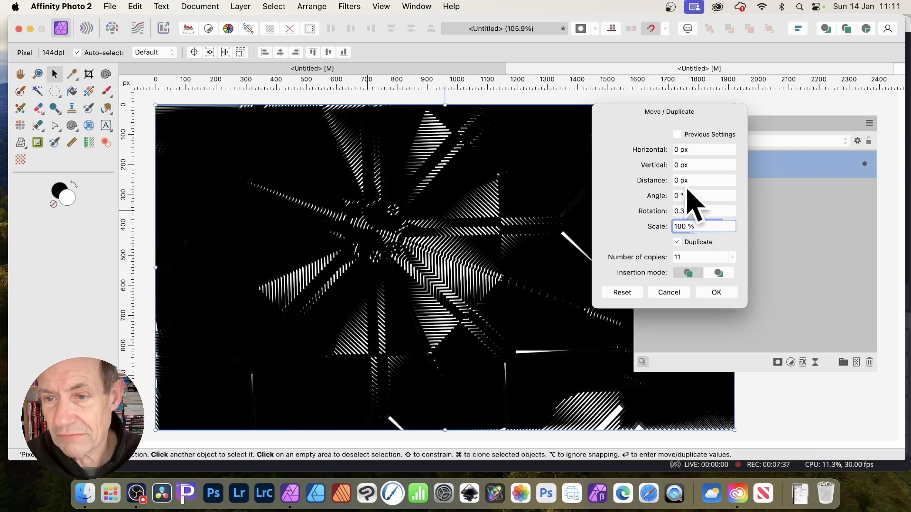
Step: Set the copy rotation to 0.2° and the number of copies to 4, and apply the duplication
click(695, 210)
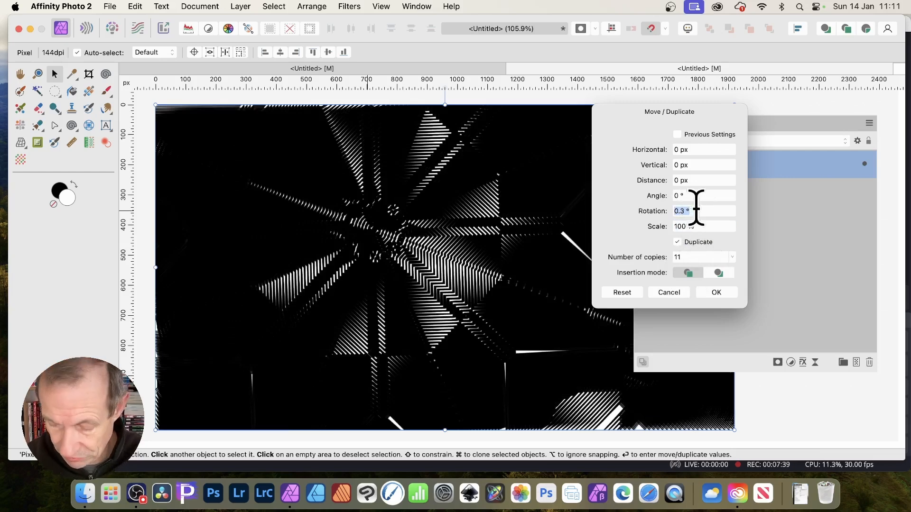
key(Tab)
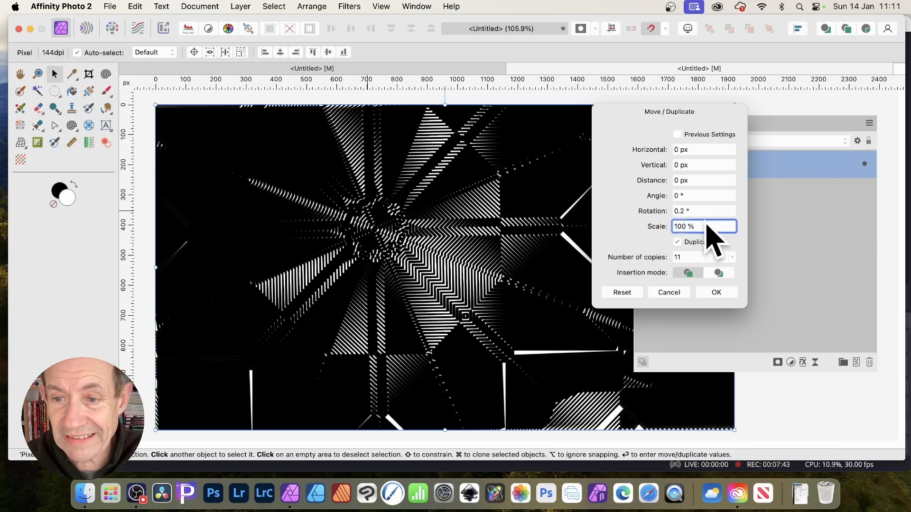
drag(656, 256, 654, 259)
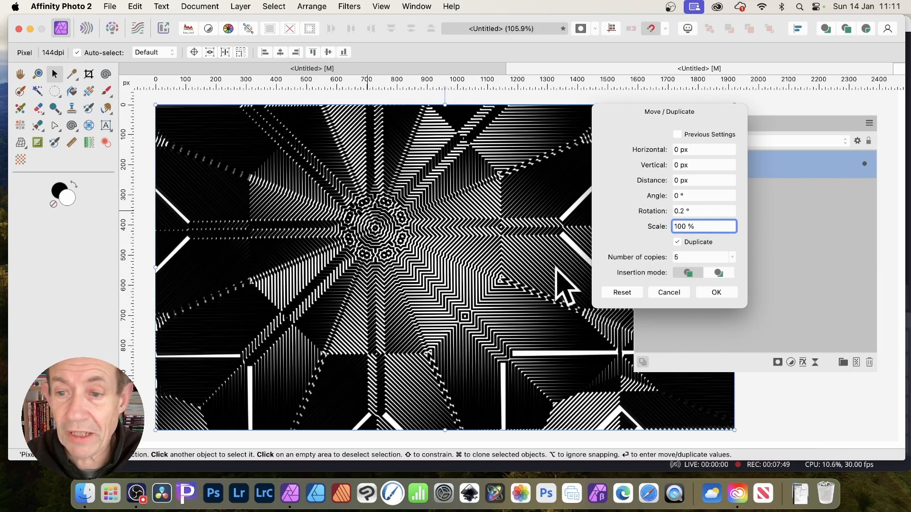
drag(641, 264, 639, 264)
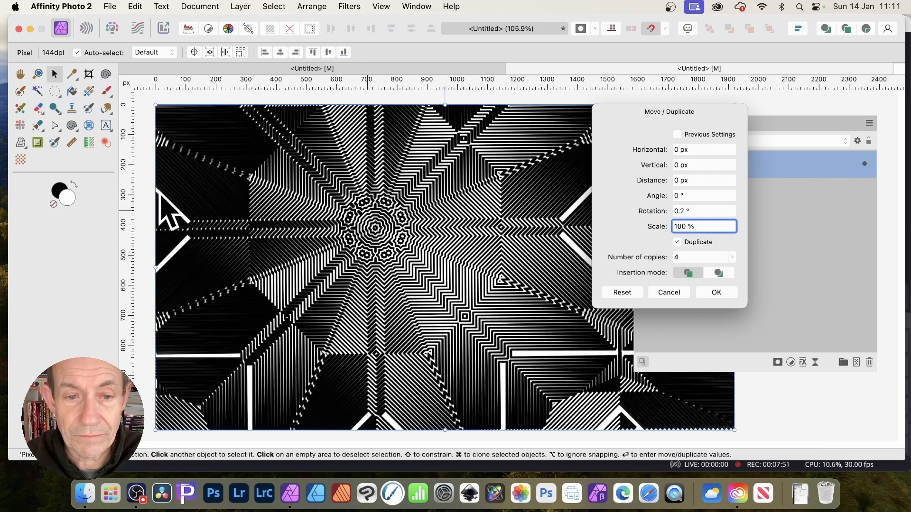
click(735, 293)
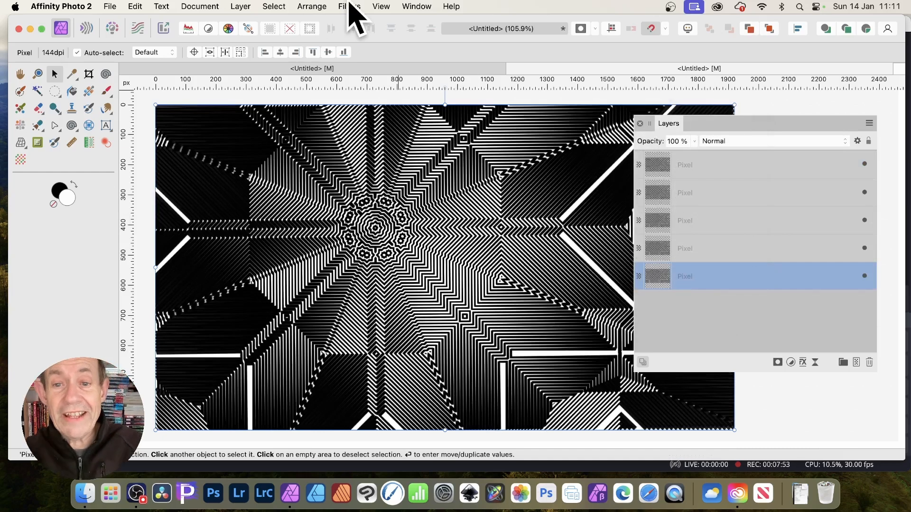
Step: Move the Layers panel off the artwork and delete all the pixel layers to empty the page
drag(666, 126, 773, 142)
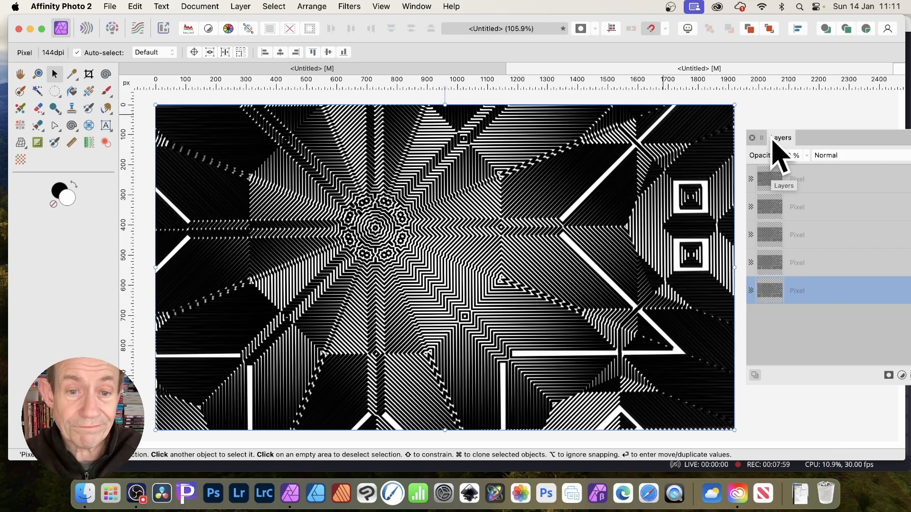
shift+click(802, 180)
key(Delete)
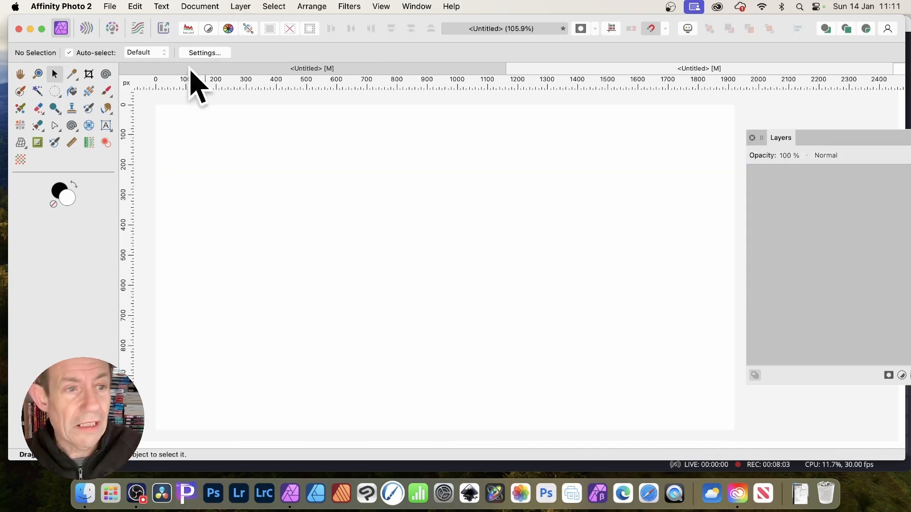
Step: Draw a linear spiral about 810 px wide and give it a 4.5 pt stroke whose pressure profile dips in the middle
click(73, 126)
drag(387, 244, 479, 336)
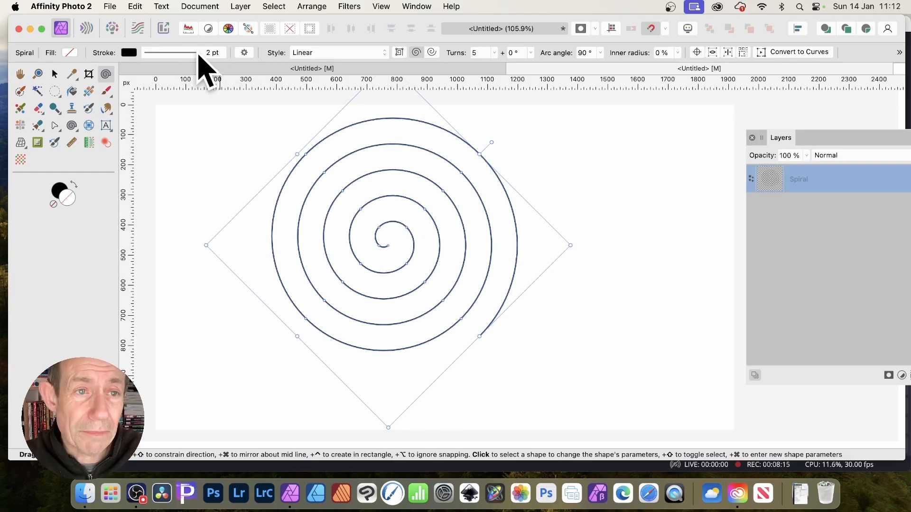
click(197, 53)
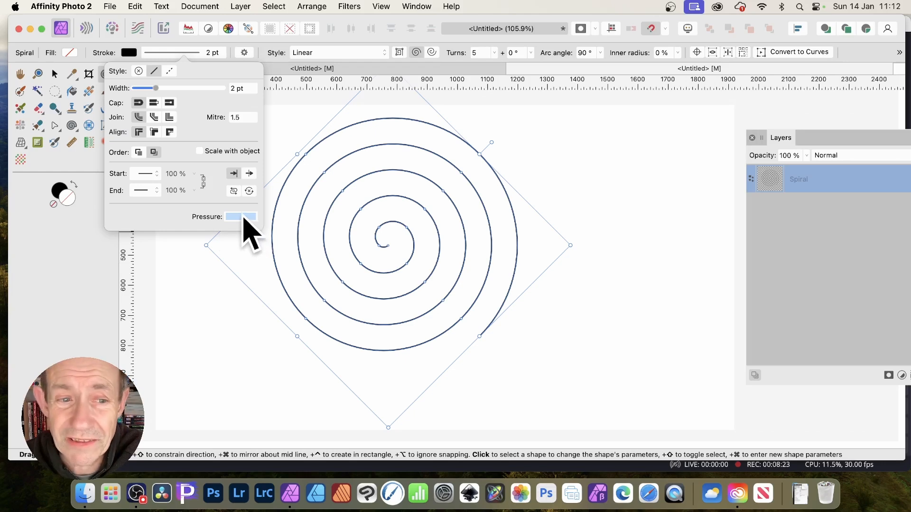
click(243, 217)
drag(256, 231, 254, 275)
drag(304, 260, 307, 280)
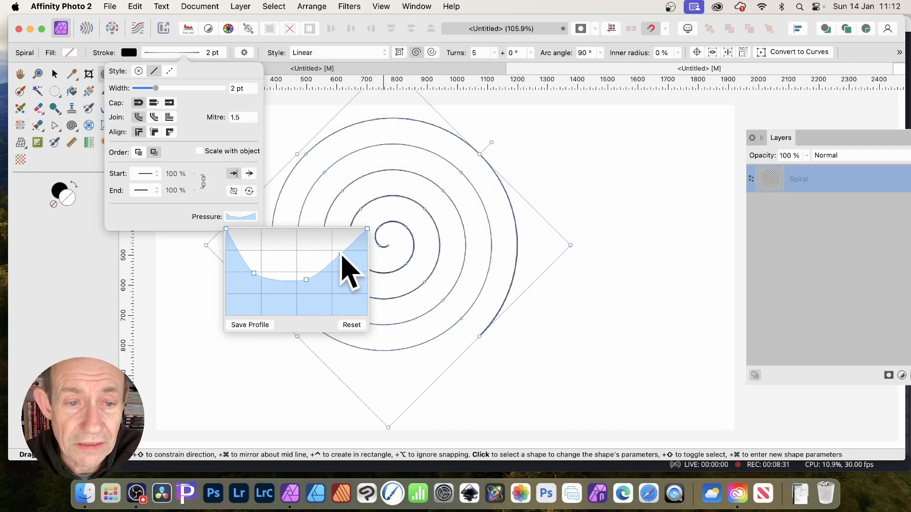
drag(156, 89, 162, 89)
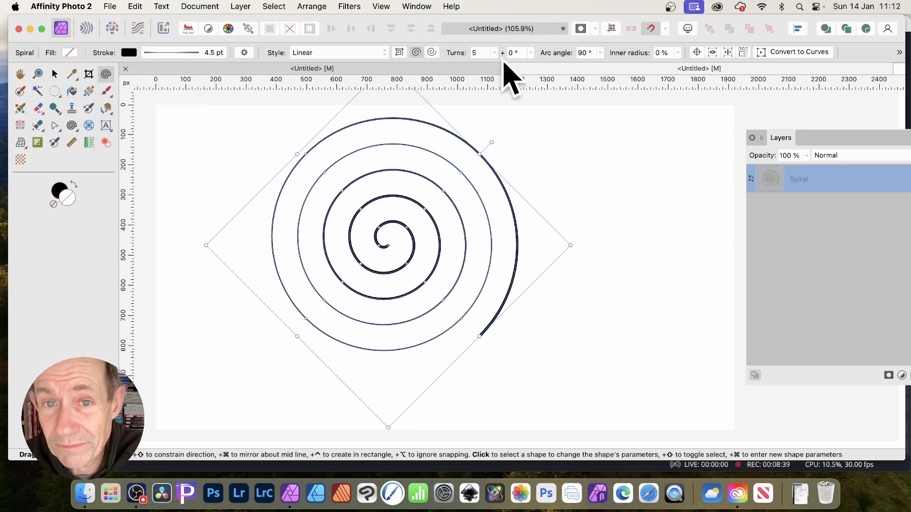
Step: Convert the spiral to a square one with cusped segments and set it to 18 turns
click(495, 52)
drag(495, 65, 549, 66)
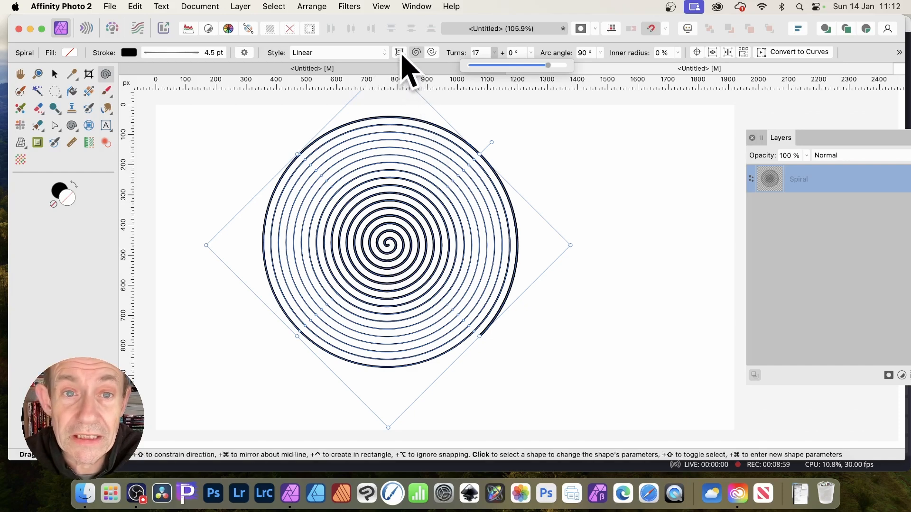
click(400, 52)
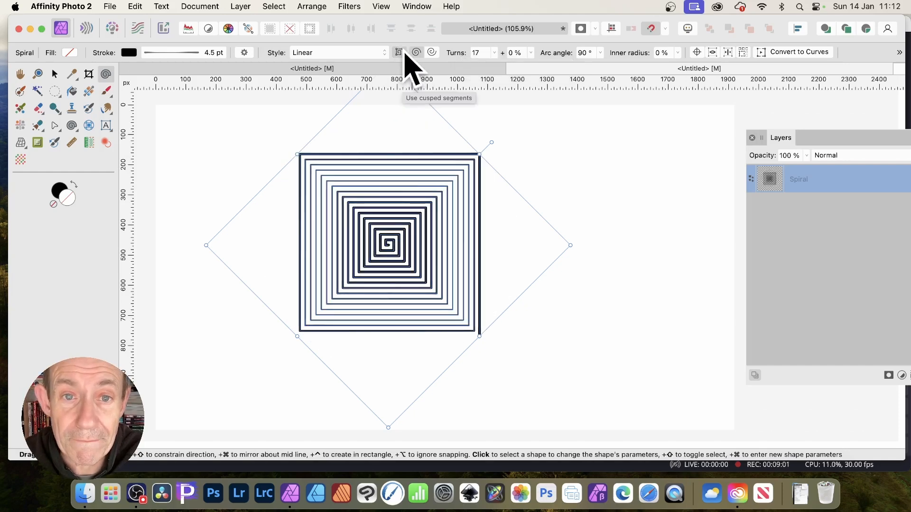
drag(493, 53, 500, 70)
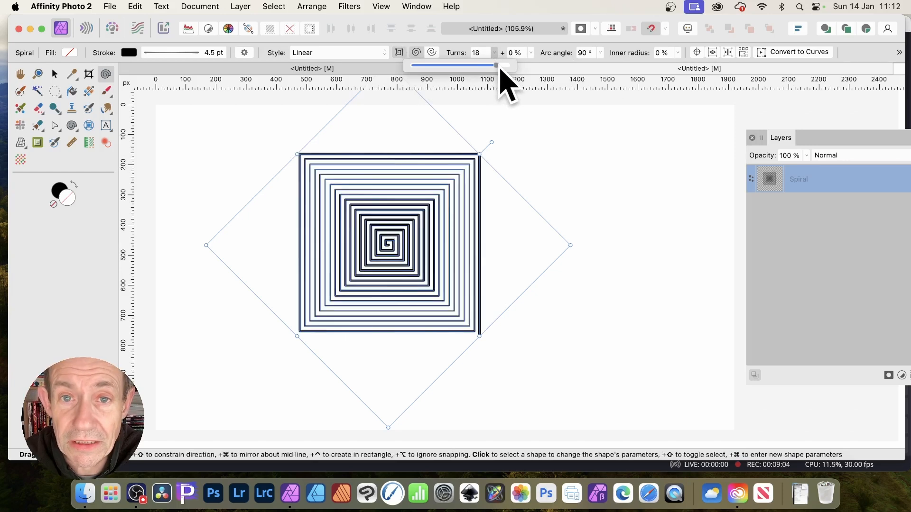
Step: Move the square spiral about 150 px left, place a duplicate about 620 px to its right and reselect the original
click(54, 75)
drag(400, 244, 356, 245)
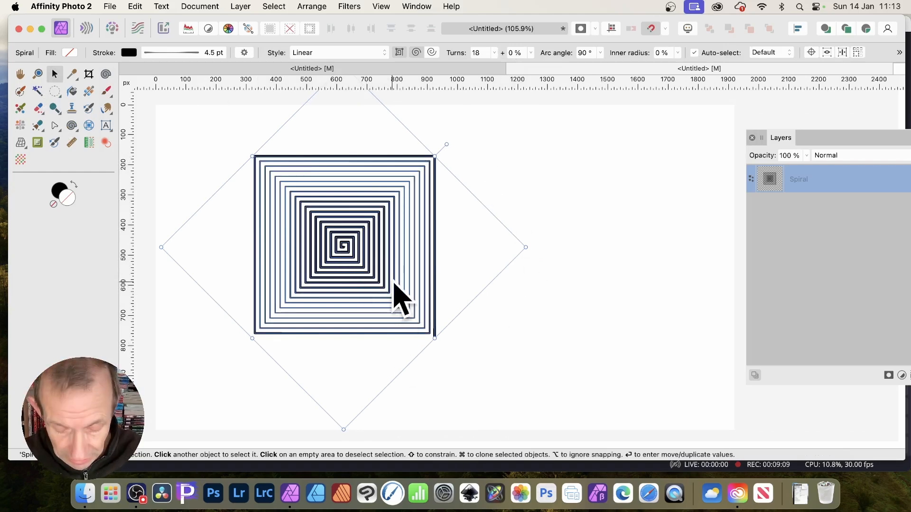
drag(361, 283, 553, 240)
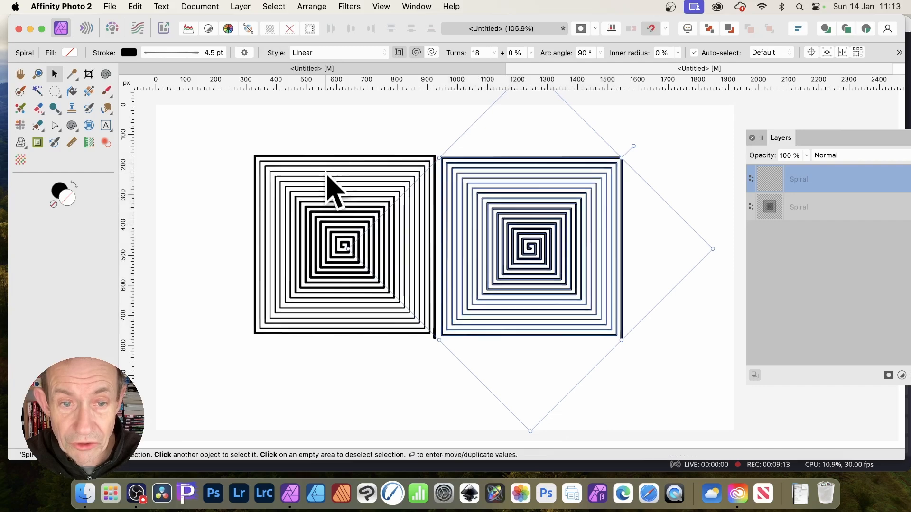
click(326, 180)
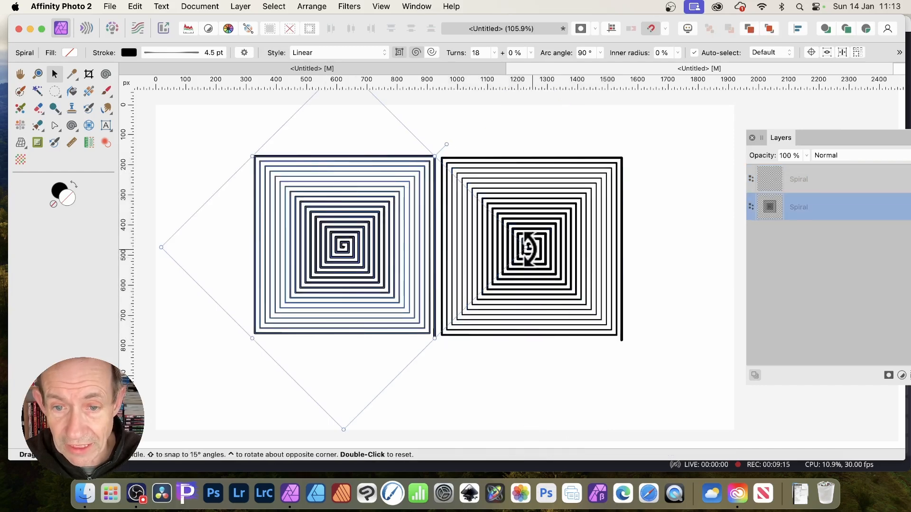
Step: Rotate the left square spiral 90° clockwise and the right one 180°
drag(516, 273, 327, 353)
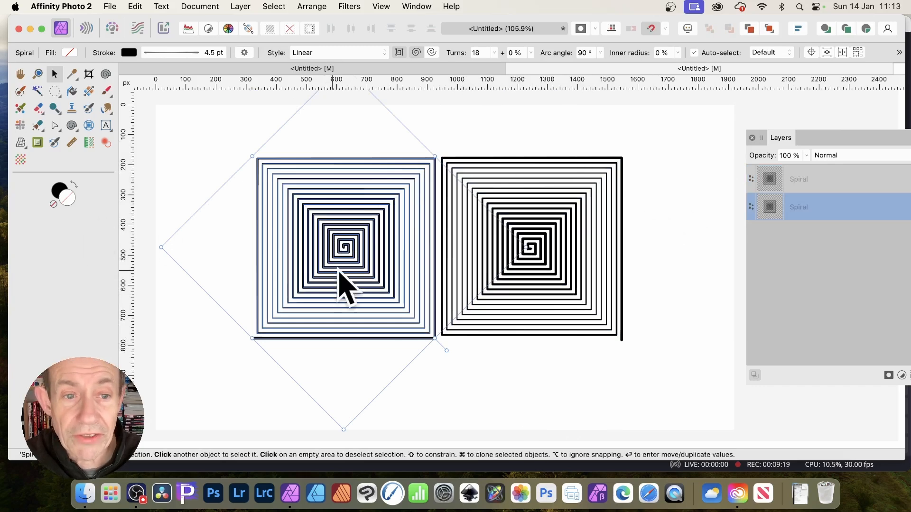
mouse_move(354, 247)
mouse_down()
mouse_move(726, 253)
mouse_move(439, 205)
mouse_move(352, 246)
mouse_up()
click(559, 284)
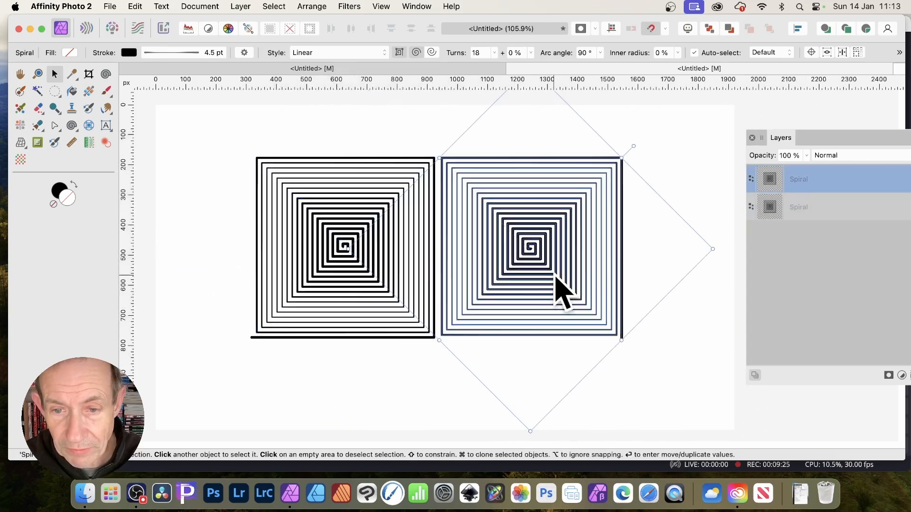
drag(634, 146, 382, 383)
Step: Rotate the left spiral a further 180° and align it against the right spiral so their outer lines connect
click(336, 206)
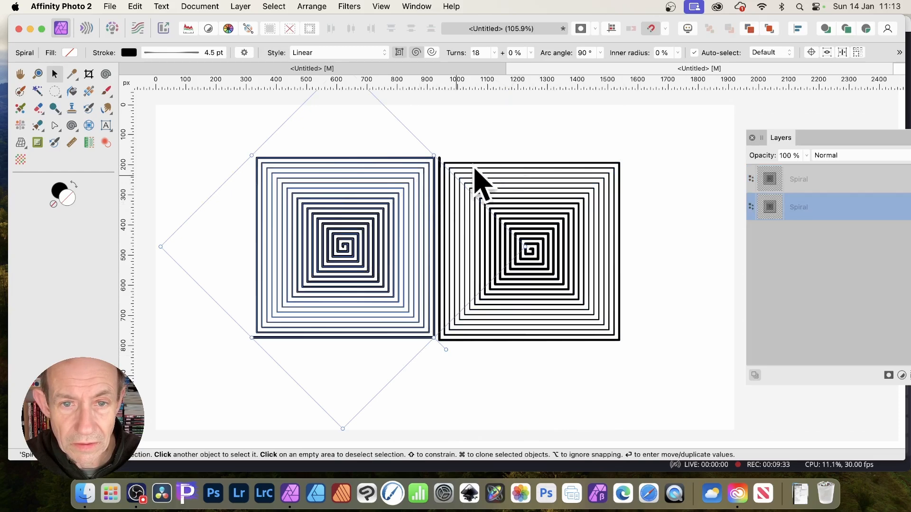
drag(446, 350, 58, 338)
drag(2, 321, 138, 236)
drag(350, 251, 350, 246)
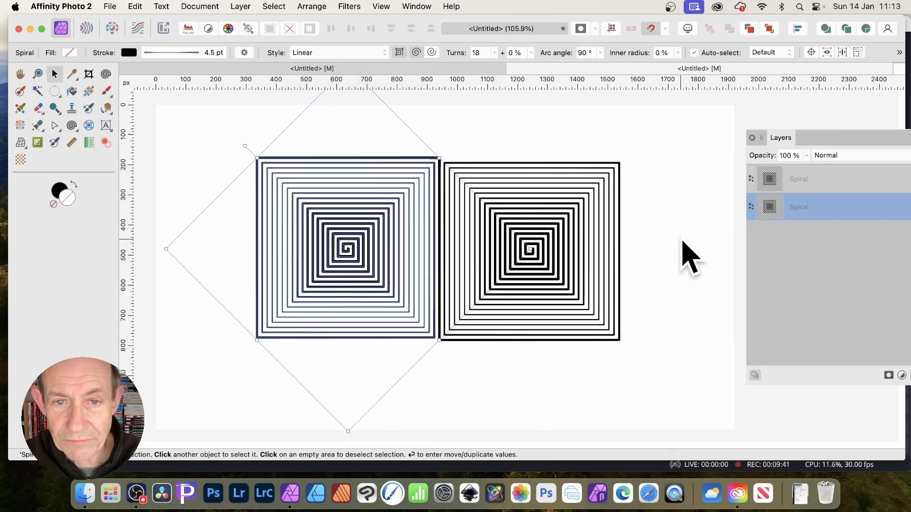
click(687, 256)
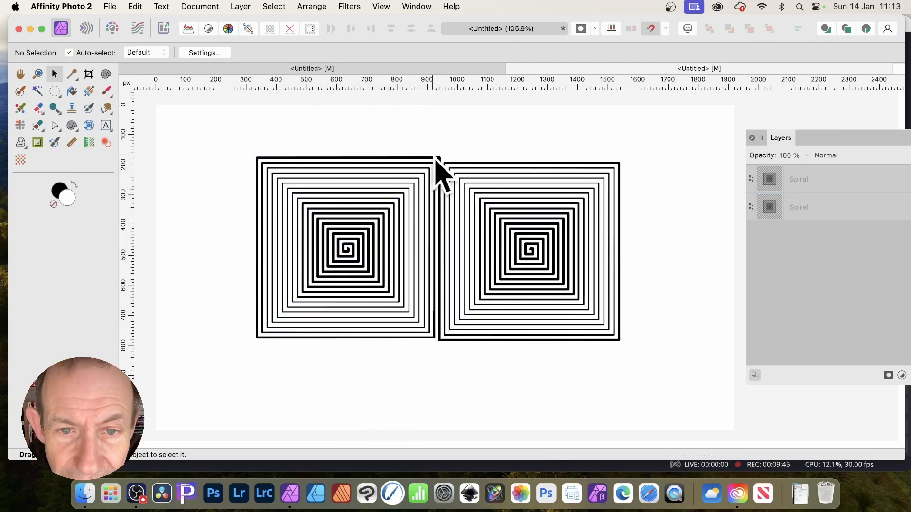
click(471, 164)
mouse_move(476, 167)
mouse_down()
mouse_move(481, 160)
mouse_move(476, 166)
mouse_up()
click(416, 146)
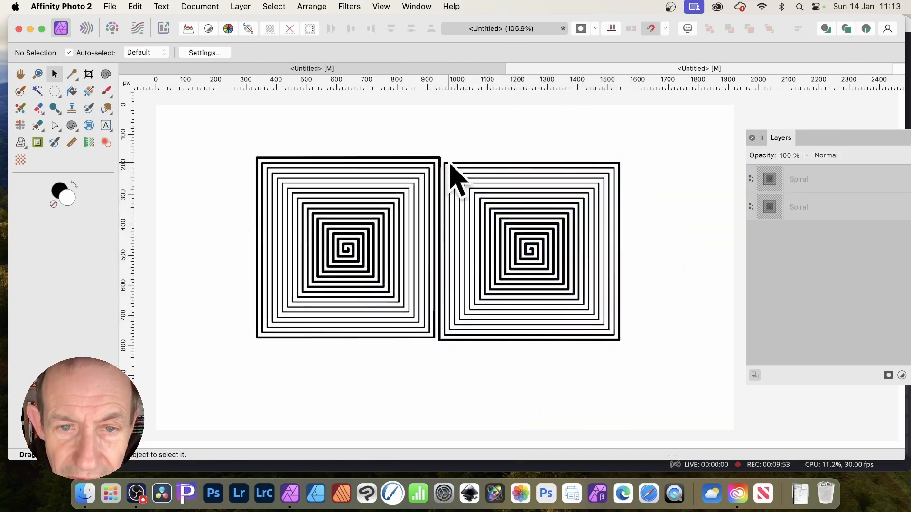
Step: Select both spirals and reshape their shared stroke pressure profile by adjusting its middle dip
drag(222, 125, 682, 403)
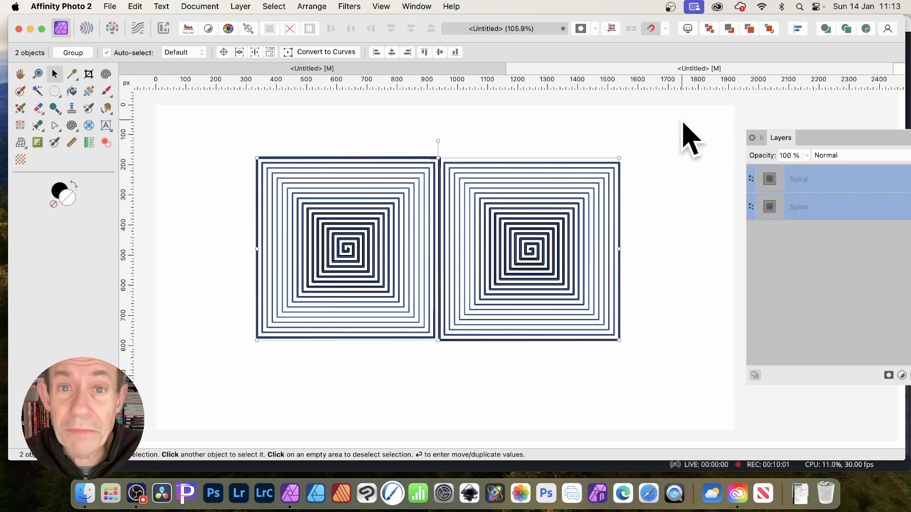
click(71, 125)
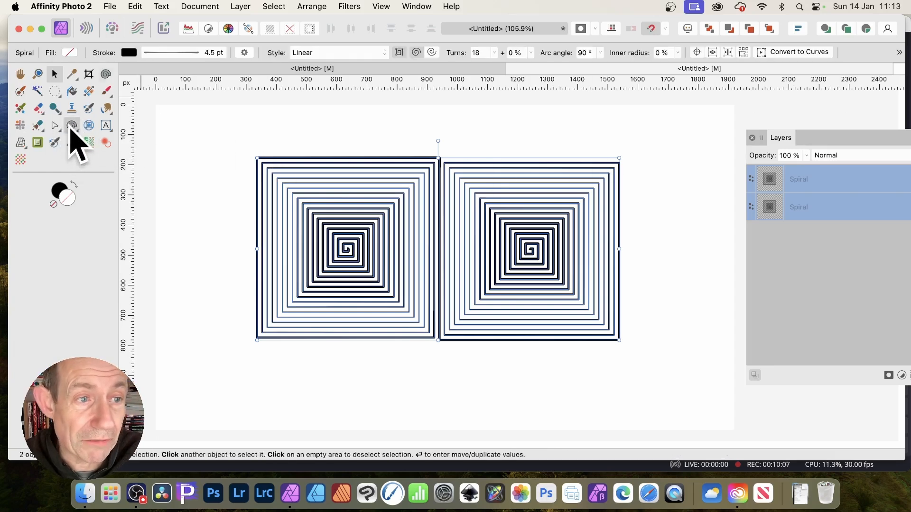
click(203, 53)
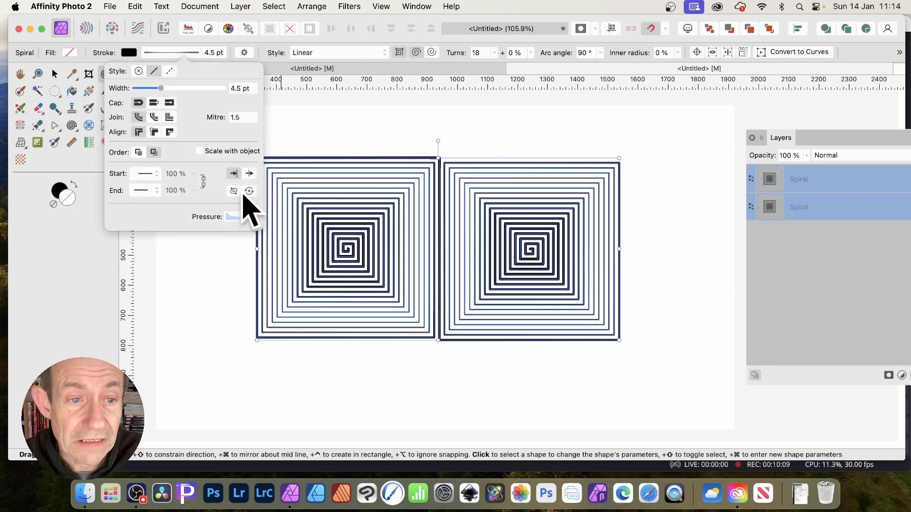
click(231, 218)
mouse_move(341, 250)
mouse_down()
mouse_move(339, 280)
mouse_move(329, 249)
mouse_move(332, 303)
mouse_move(340, 248)
mouse_up()
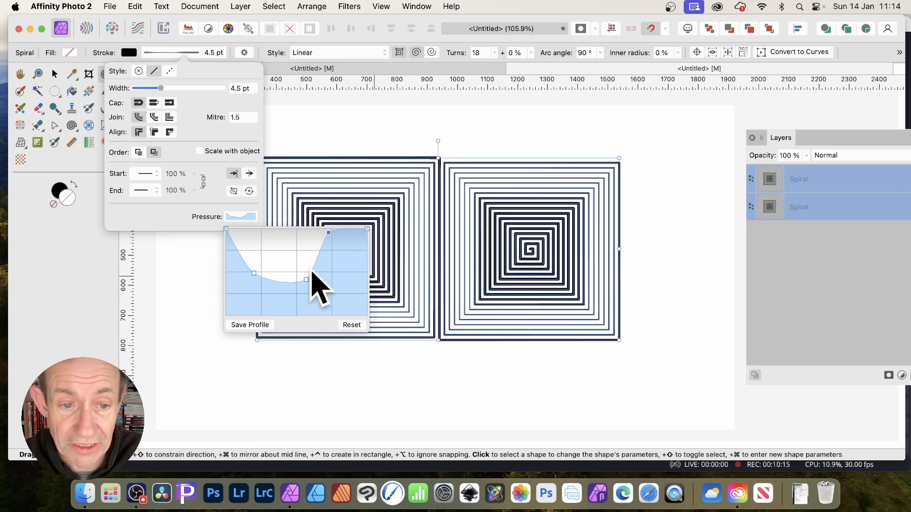
mouse_move(287, 294)
mouse_down()
mouse_move(293, 233)
mouse_move(286, 281)
mouse_up()
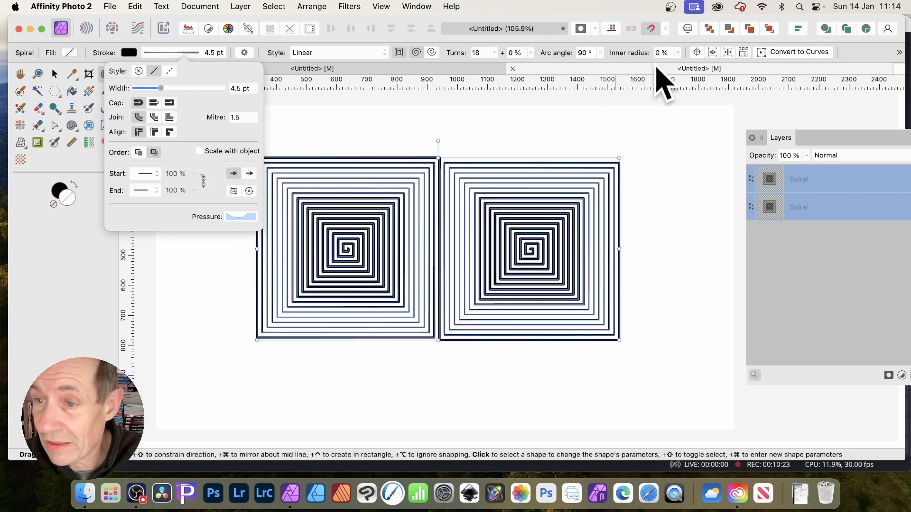
Step: Bring the Layers panel fully into view and group the two spiral layers
drag(787, 137, 686, 127)
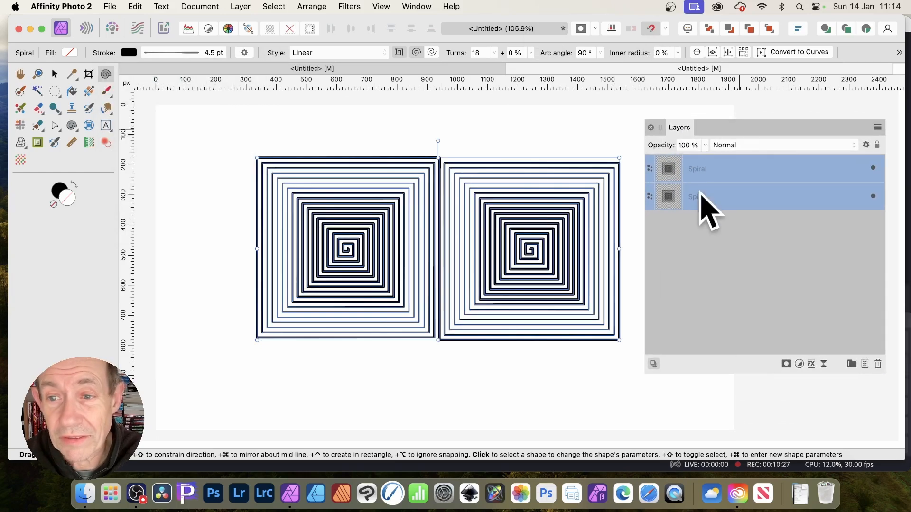
right_click(707, 189)
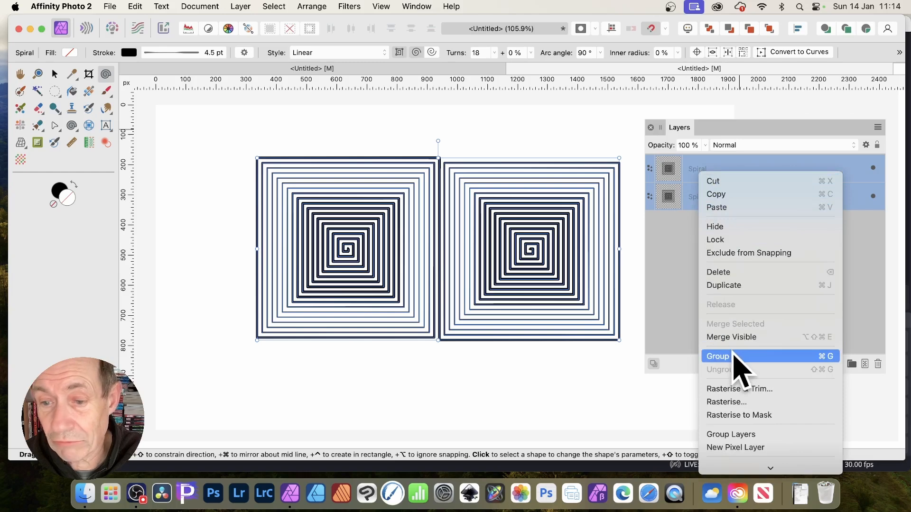
click(733, 356)
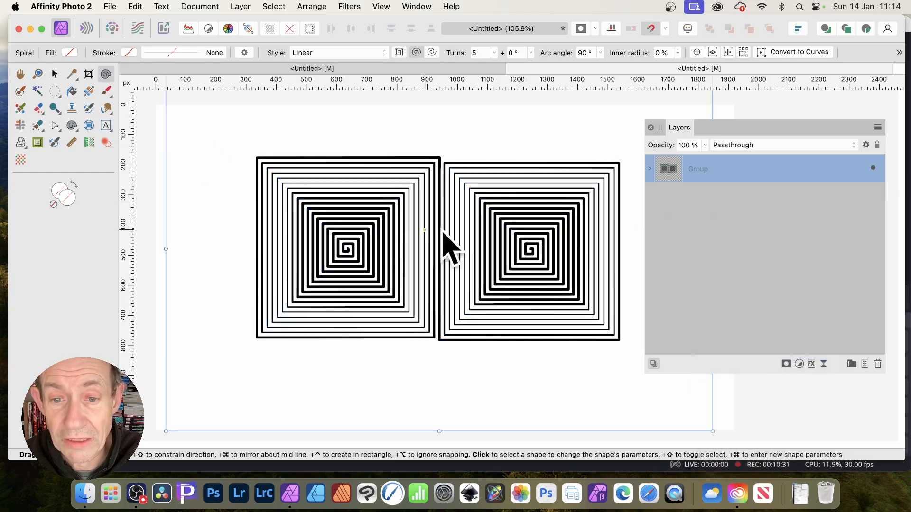
click(528, 208)
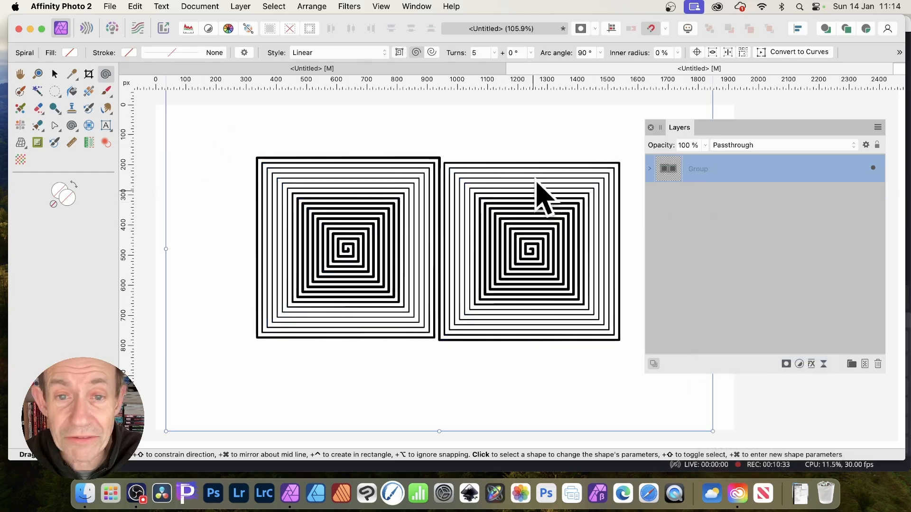
click(55, 75)
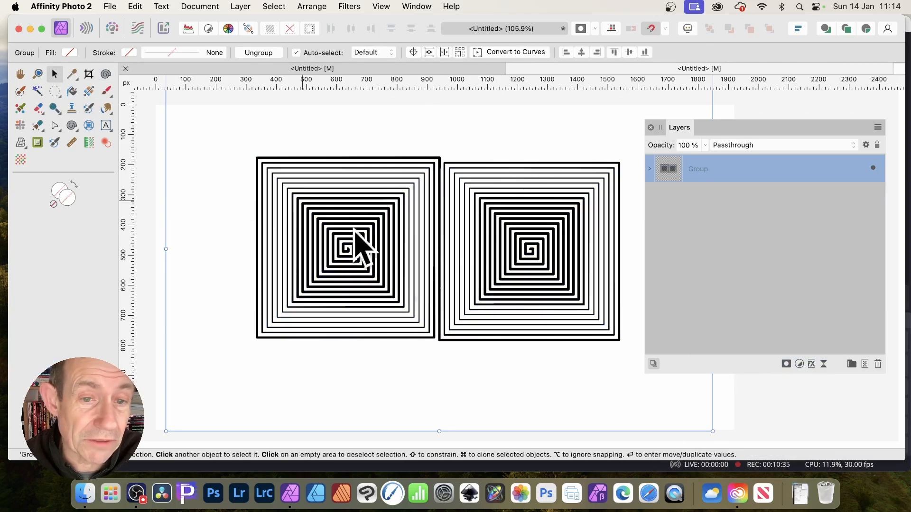
Step: Rasterise the spiral group and move the resulting pixel layer about 75 px down the page
drag(404, 250, 384, 216)
key(super+z)
click(246, 6)
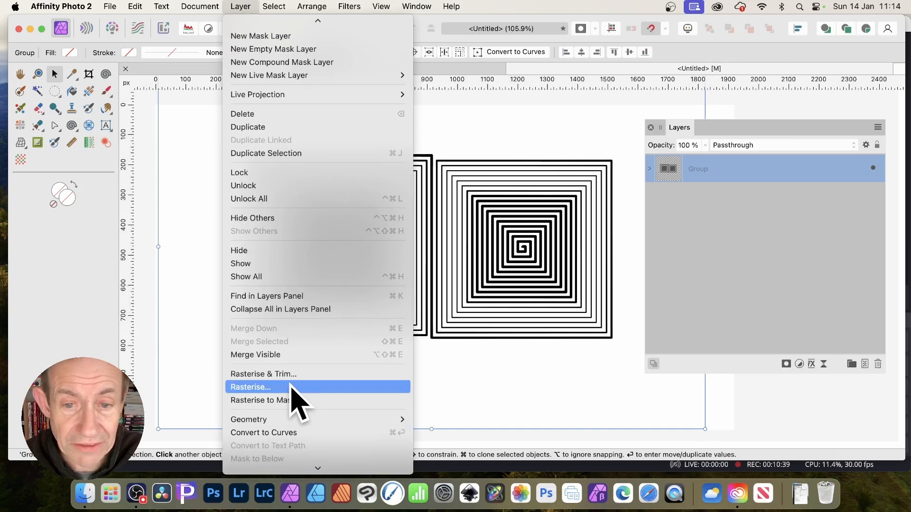
click(288, 385)
drag(343, 226, 336, 250)
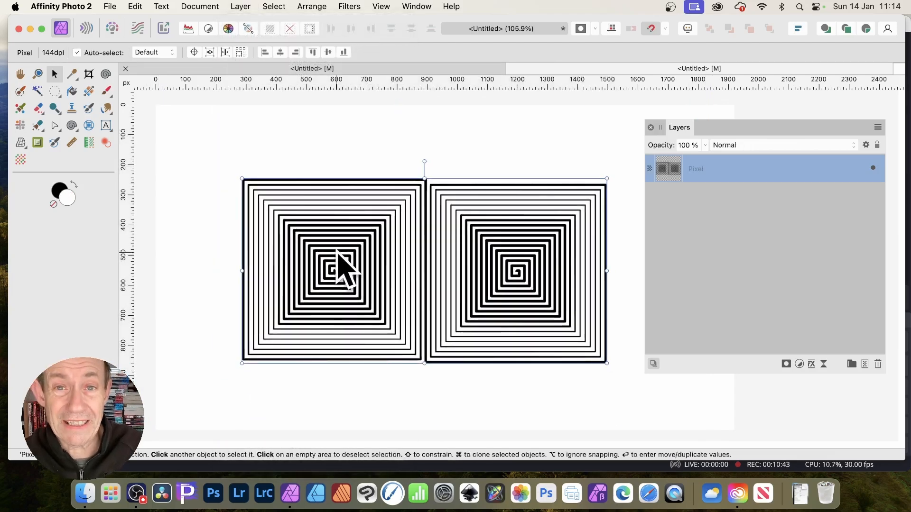
click(353, 6)
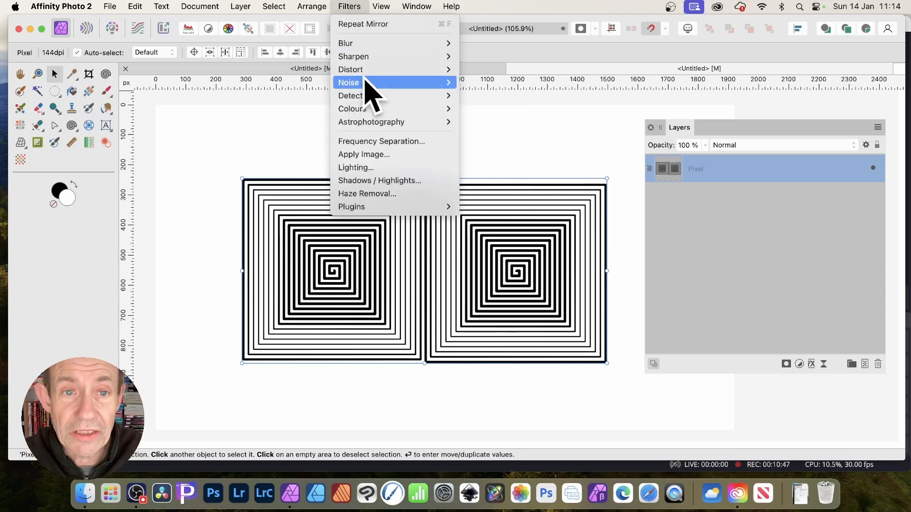
mouse_move(361, 69)
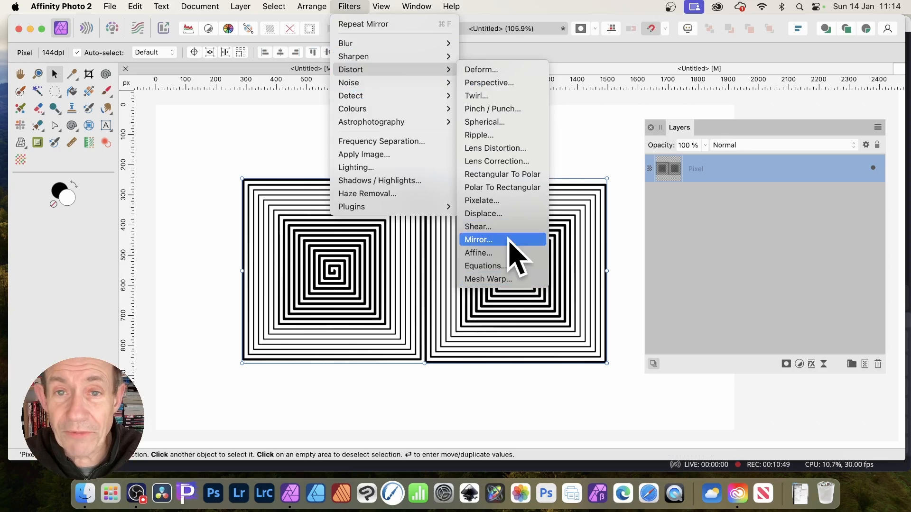
click(691, 118)
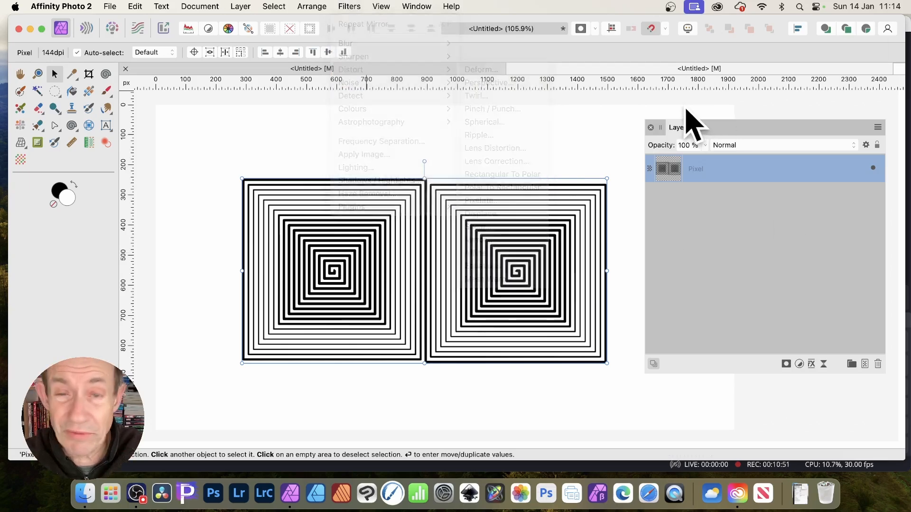
Step: Create a pattern layer from the spiral pair with its tiles scaled down, and delete the original pixel layer
click(240, 7)
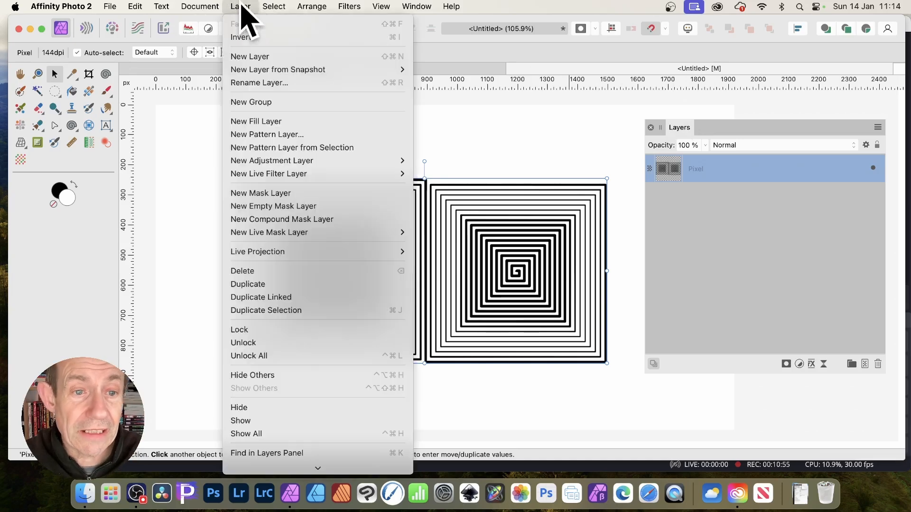
click(283, 147)
drag(262, 178, 372, 231)
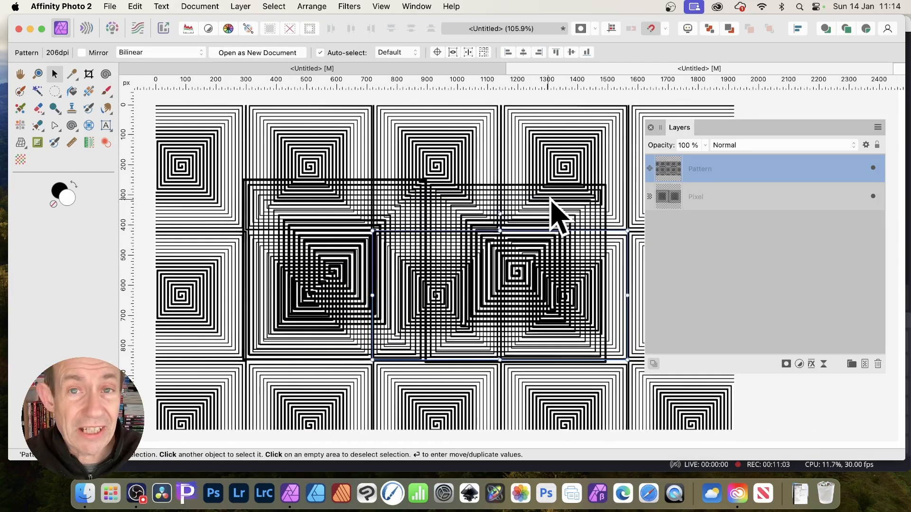
click(718, 202)
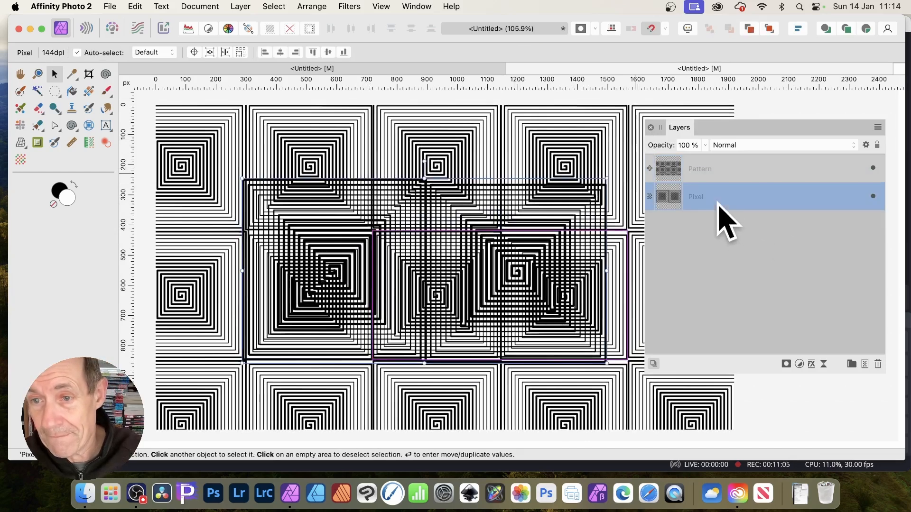
key(Delete)
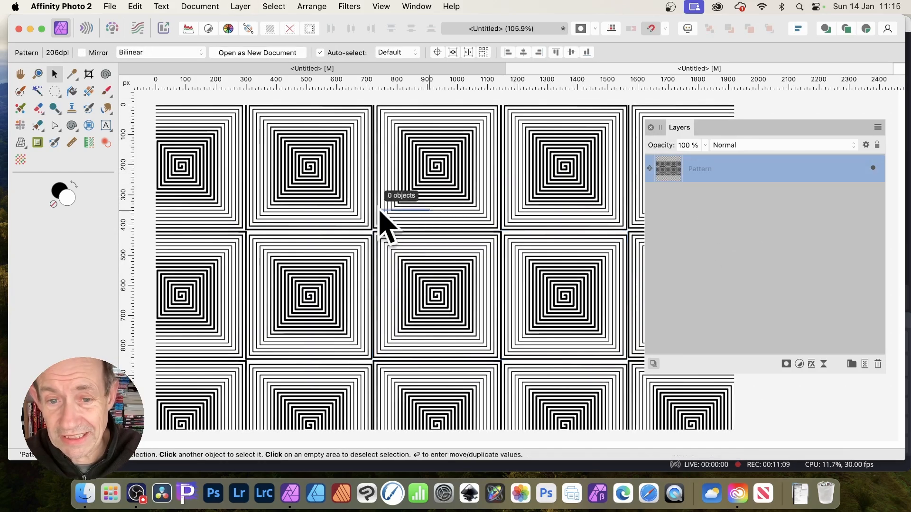
key(super+d)
click(702, 173)
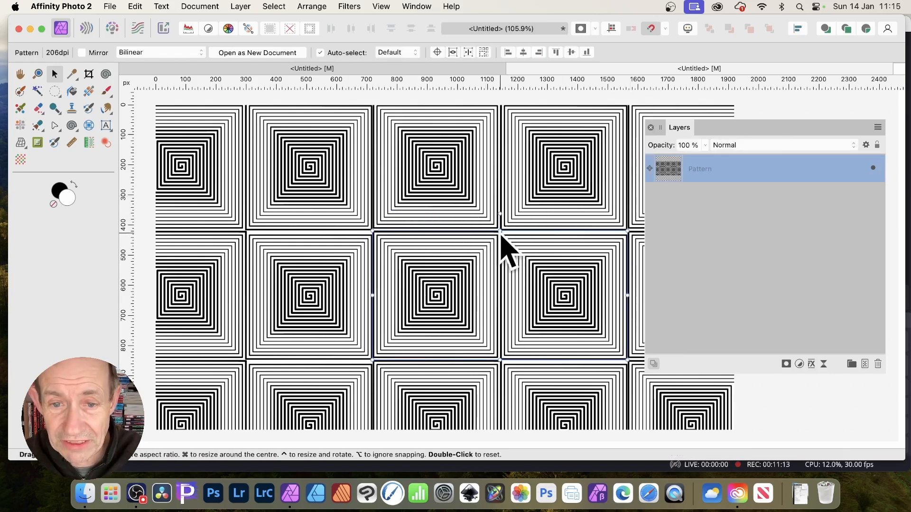
Step: Shrink the pattern tiles and rotate them to a diagonal of about 45°, and rasterise the pattern layer
drag(500, 232, 626, 216)
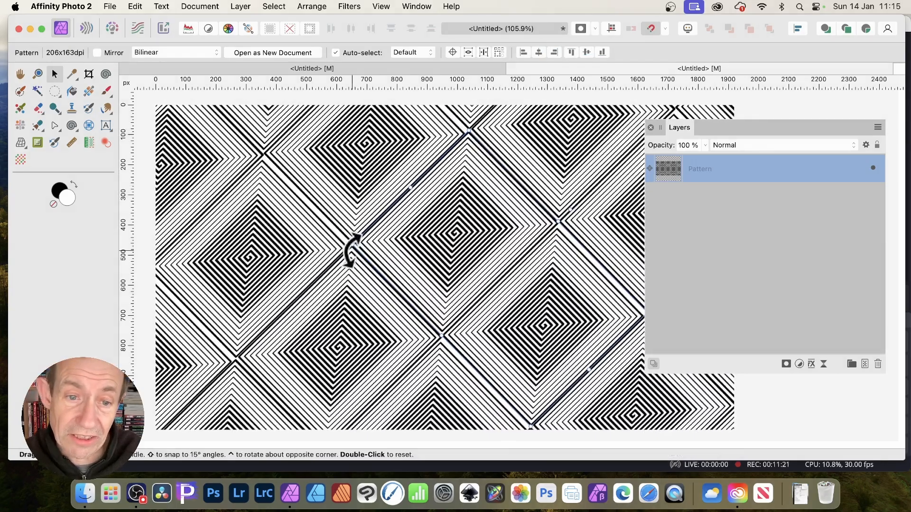
drag(352, 245, 418, 248)
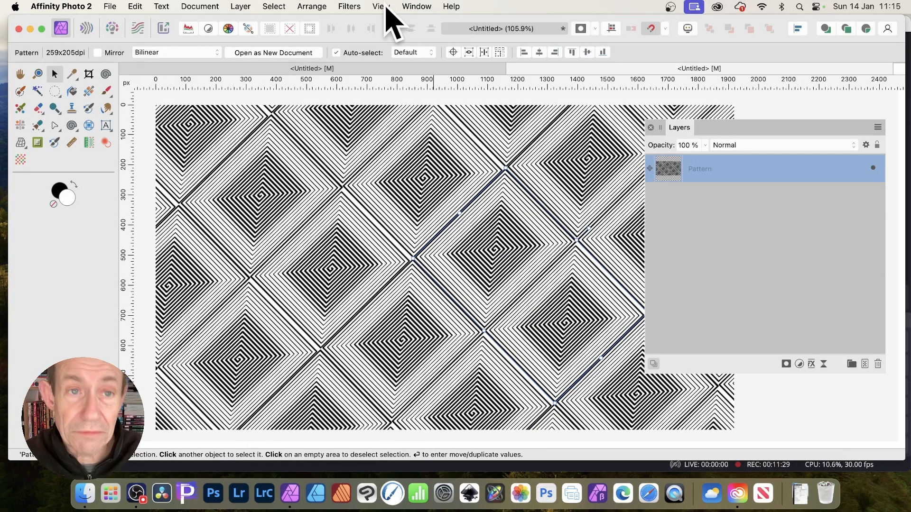
click(240, 6)
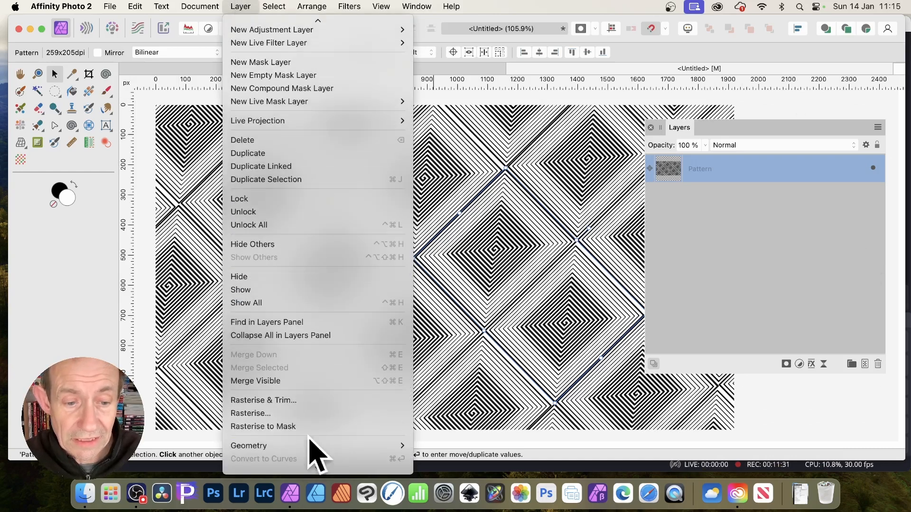
click(309, 412)
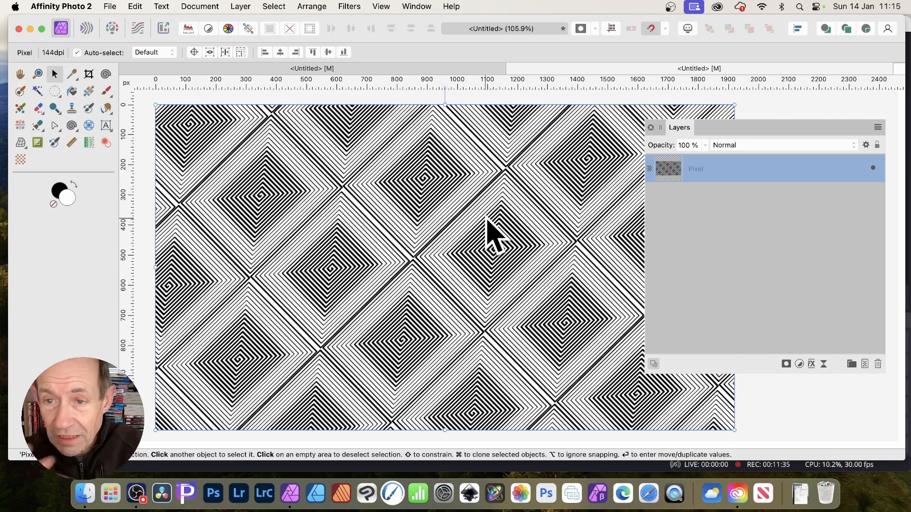
Step: Apply a Mirror distortion with 8 mirrors to the rasterised diagonal spiral pattern
click(354, 6)
mouse_move(361, 70)
click(500, 243)
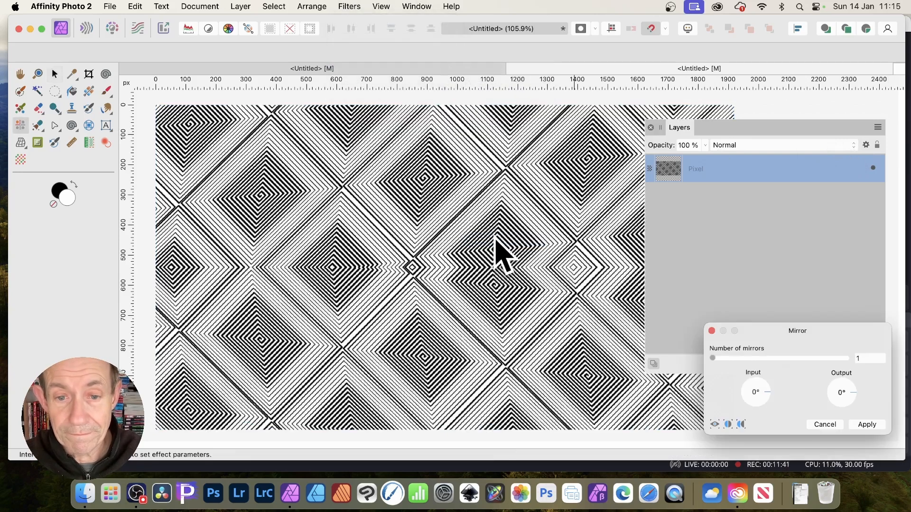
drag(794, 351, 536, 245)
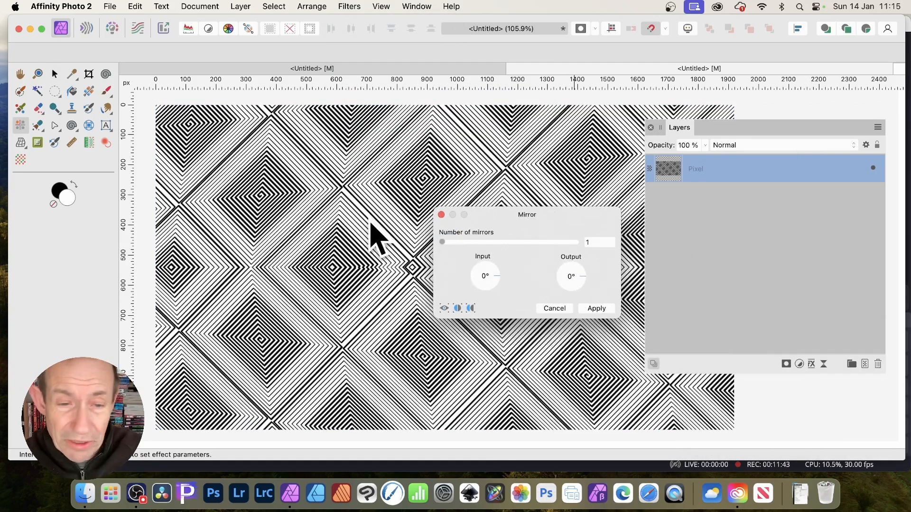
drag(442, 243, 451, 247)
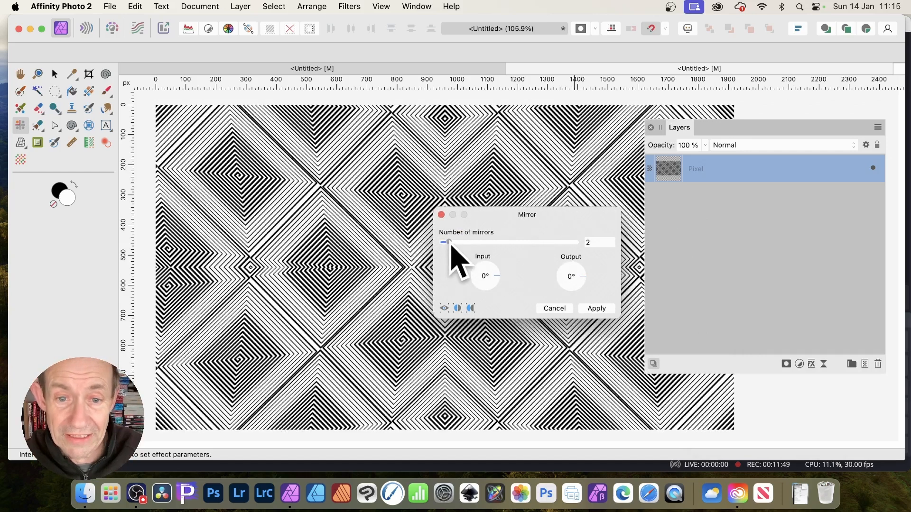
drag(453, 242, 493, 244)
drag(518, 216, 669, 205)
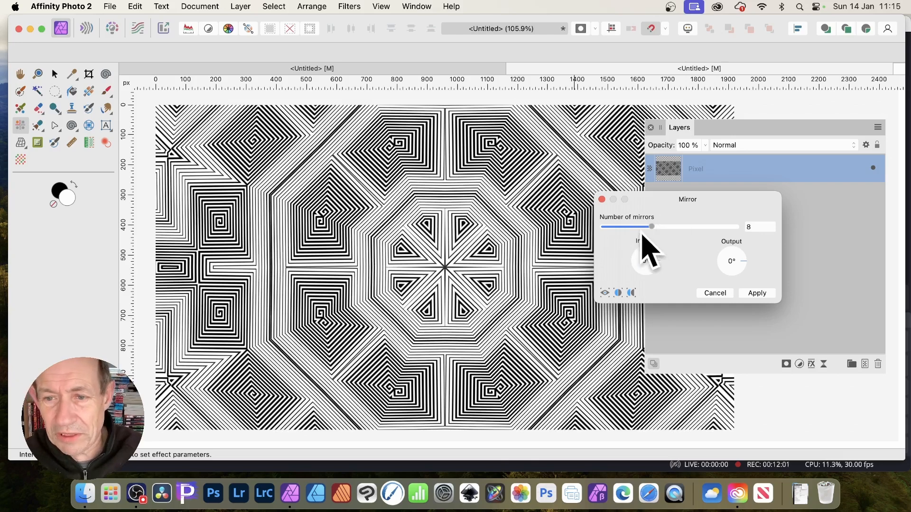
mouse_move(653, 227)
mouse_down()
mouse_move(645, 229)
mouse_move(664, 227)
mouse_move(655, 229)
mouse_up()
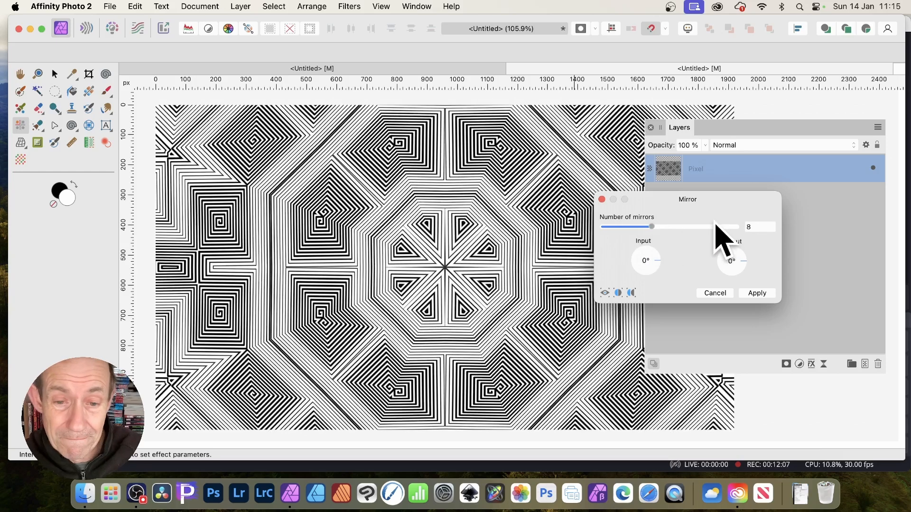
click(758, 293)
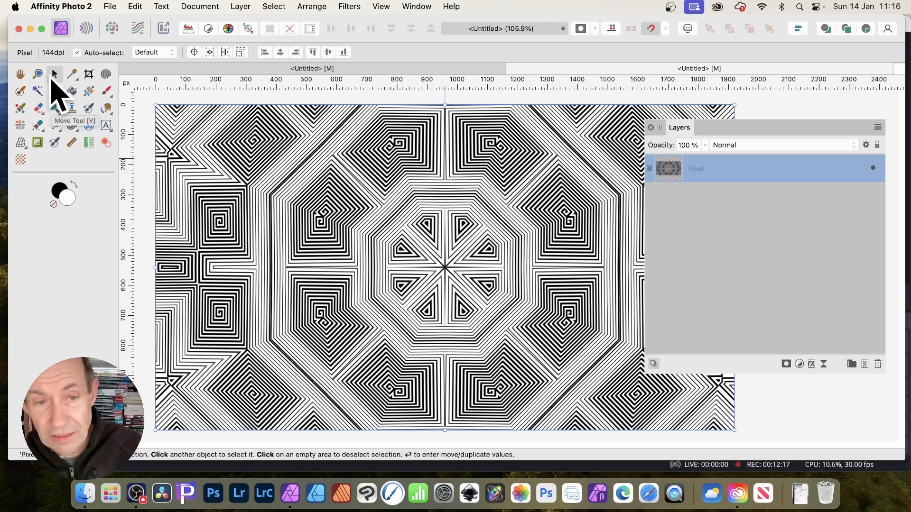
Step: Set up a Move/Duplicate of the mirrored pixel layer with 5 copies
key(Return)
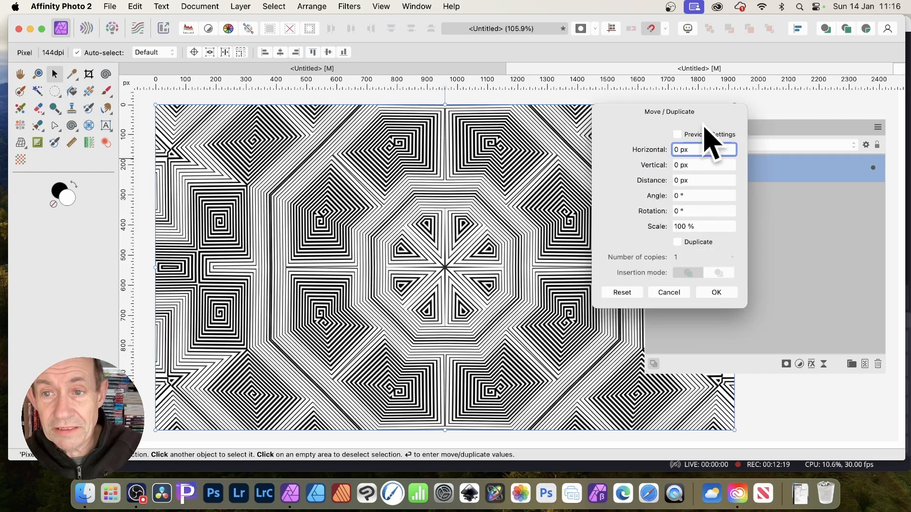
drag(600, 105, 599, 134)
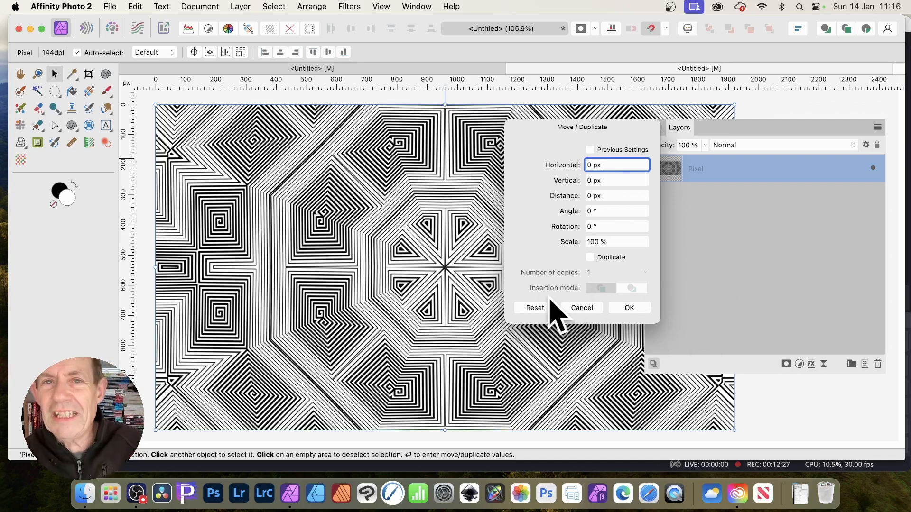
click(590, 257)
scroll(546, 277, up, 2)
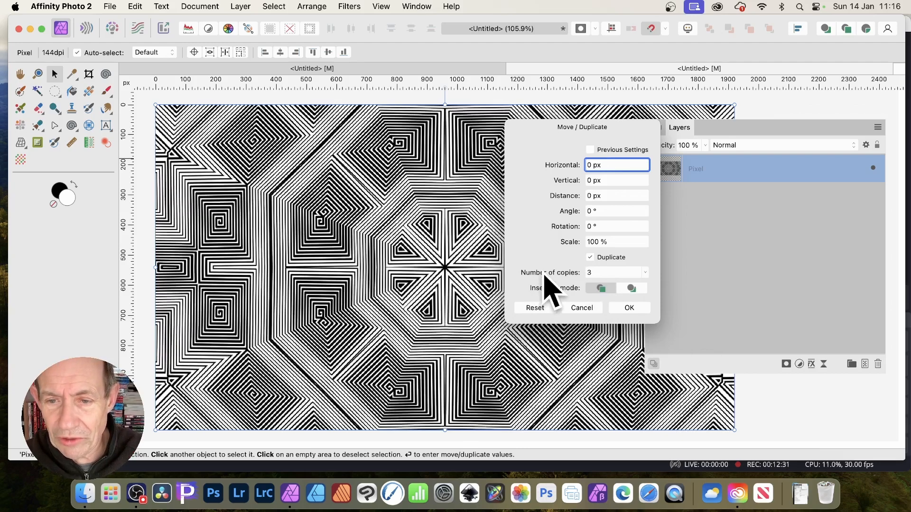
scroll(546, 283, up, 2)
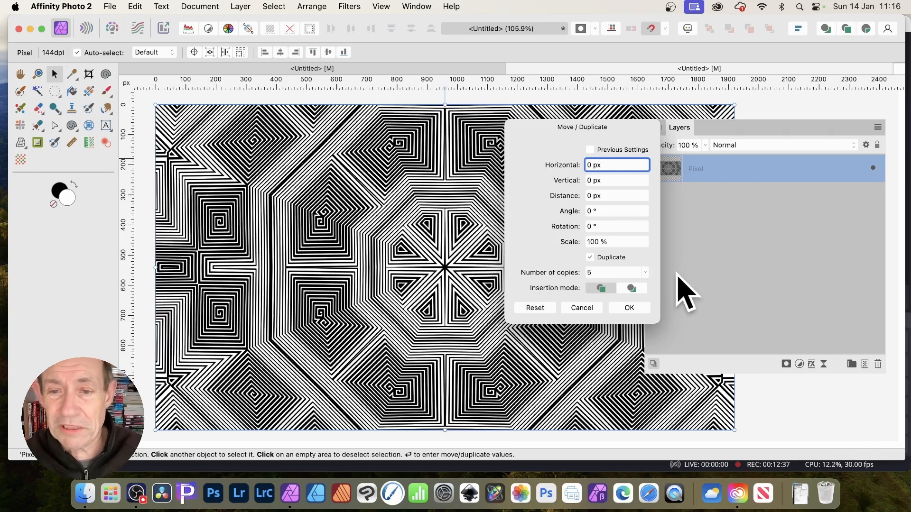
Step: Try a rotation of 0.1° for the copies, raise it to 0.2° and create the duplicates
drag(611, 227, 573, 227)
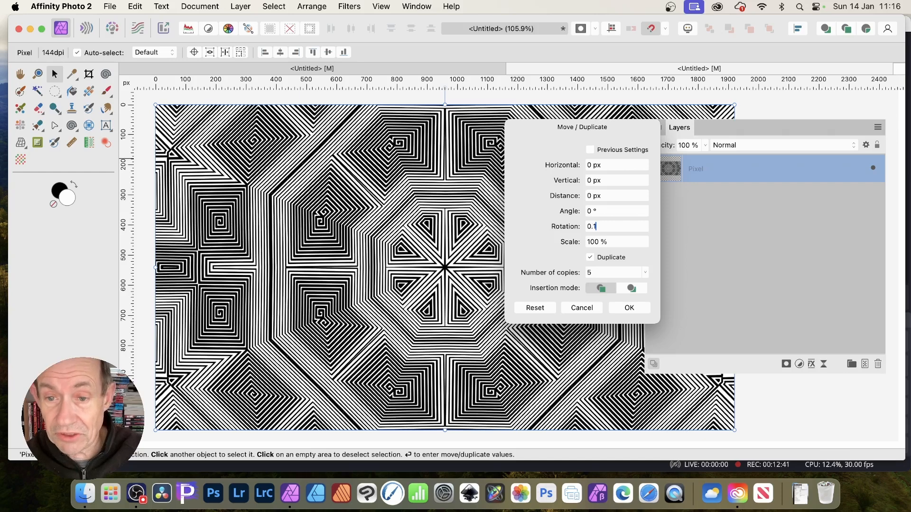
text(0.1)
key(Tab)
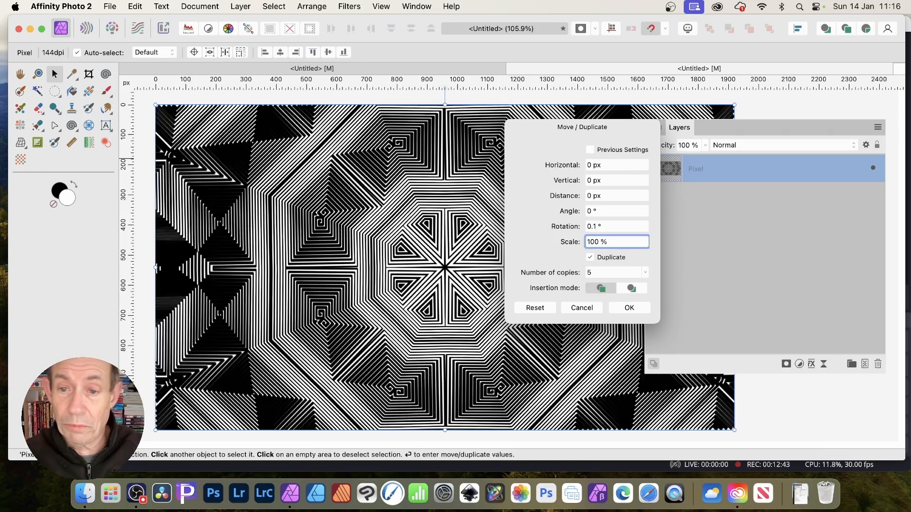
drag(558, 127, 670, 118)
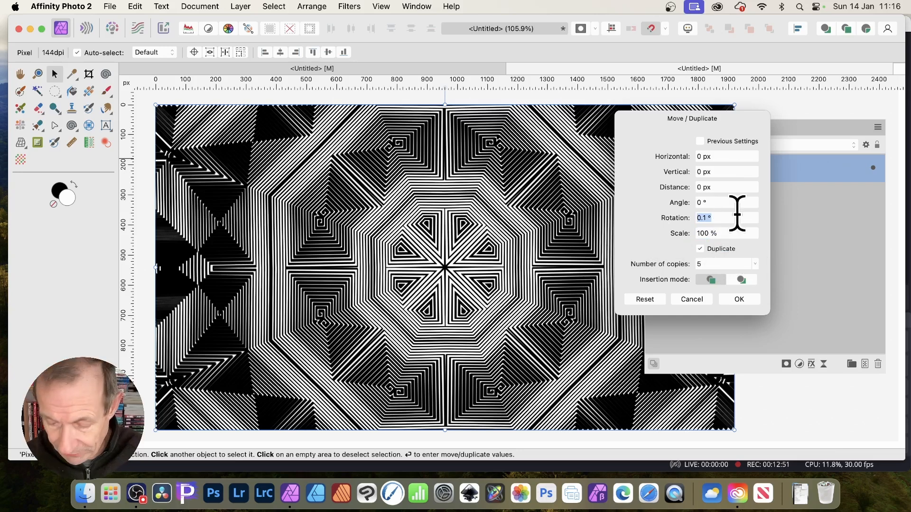
text(.2)
key(Tab)
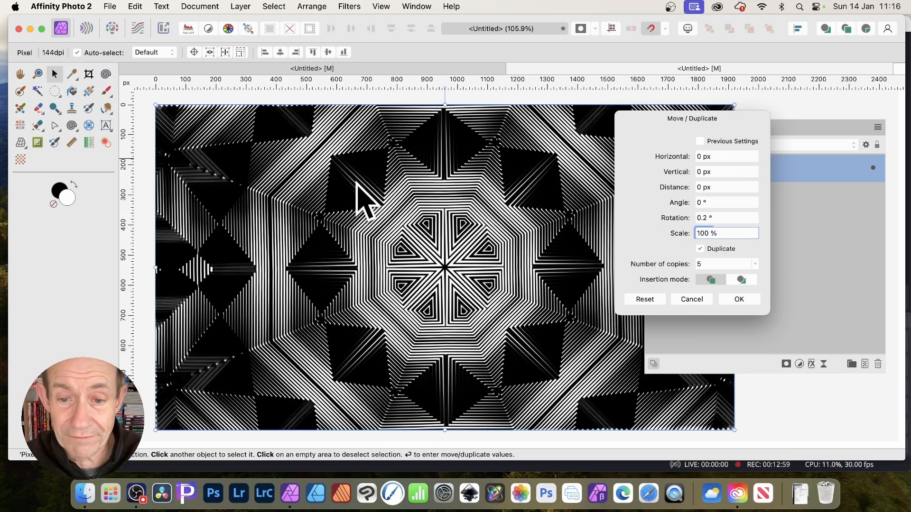
click(740, 300)
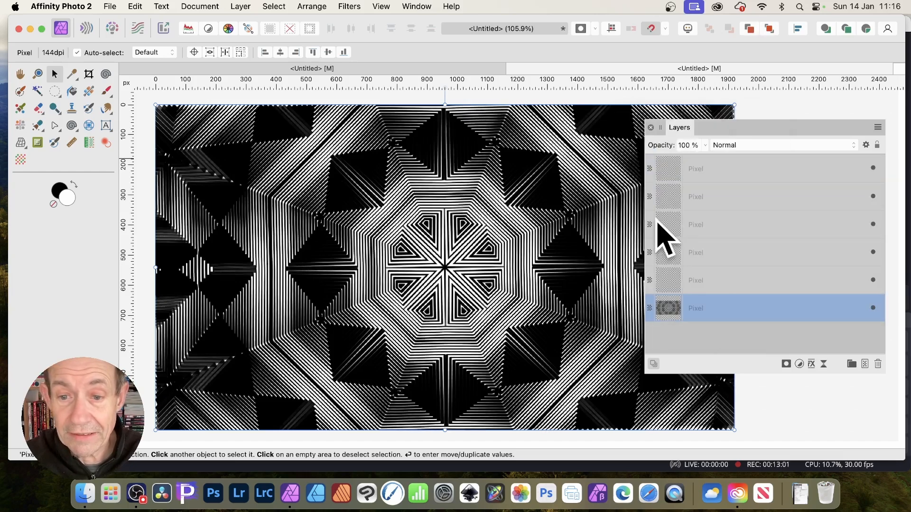
Step: Group all six pixel layers and rasterise the group into a single layer
drag(737, 126, 800, 119)
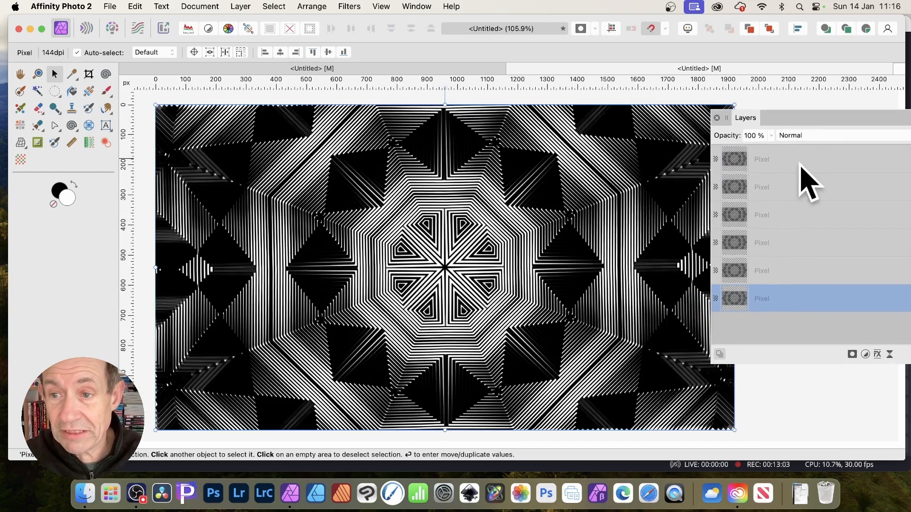
click(802, 161)
shift+click(778, 290)
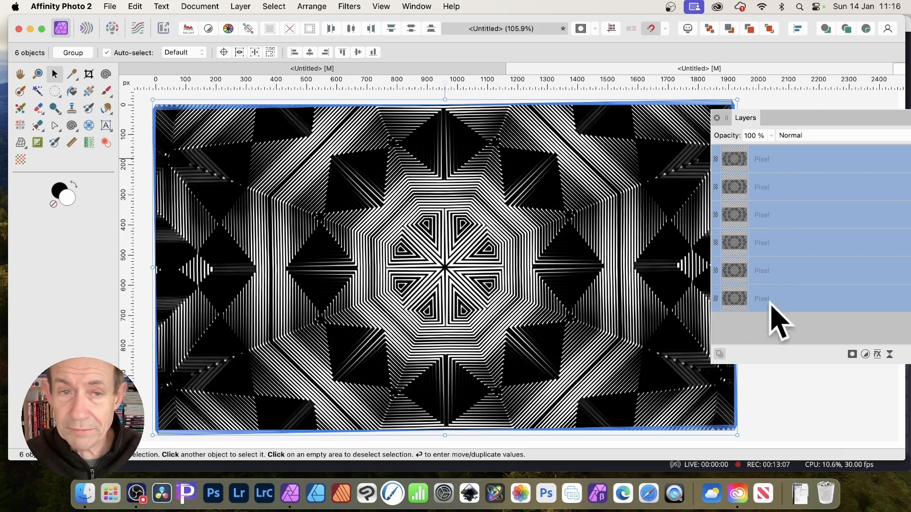
right_click(784, 164)
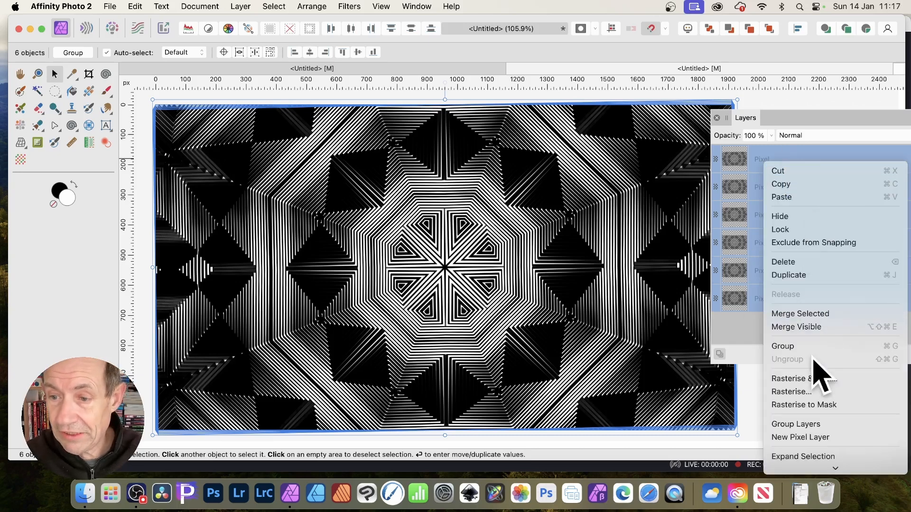
key(Escape)
key(super+g)
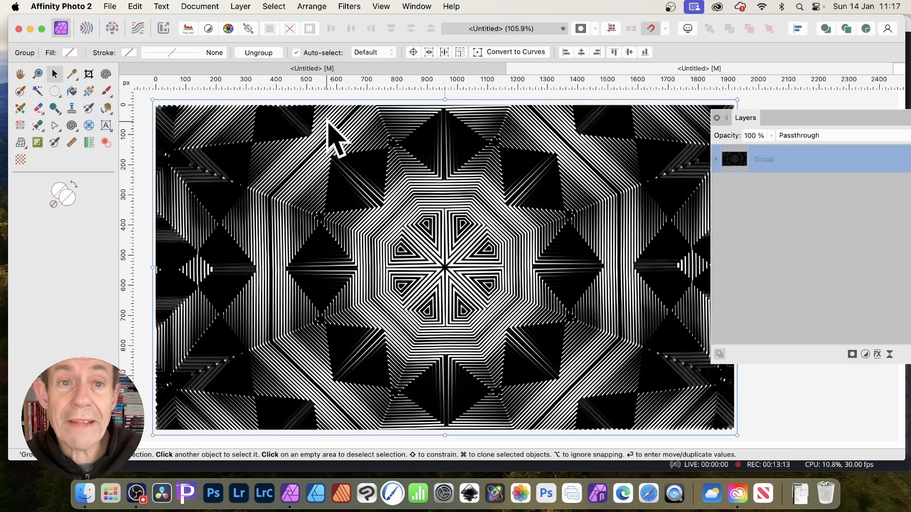
click(238, 7)
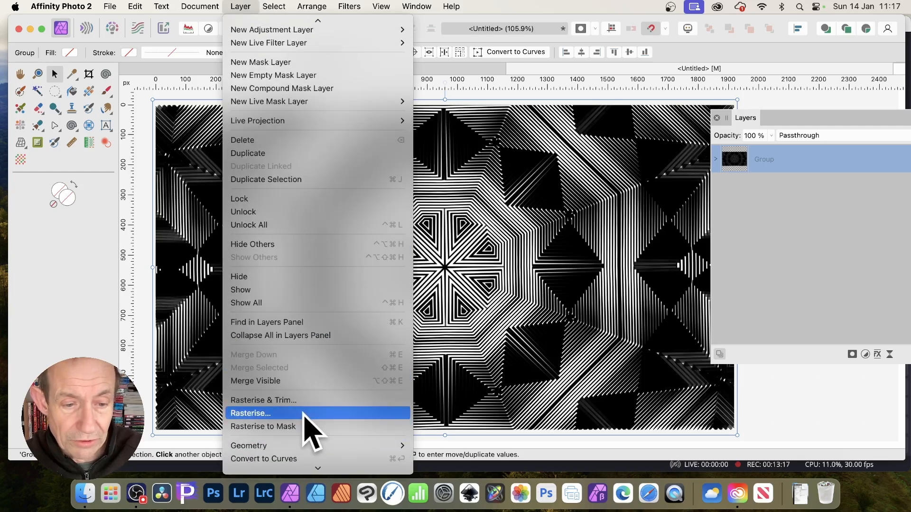
click(303, 413)
Step: Apply a Mirror distortion with 8 mirrors to the rasterised layer, centred about 700 px across and 415 px down
click(352, 6)
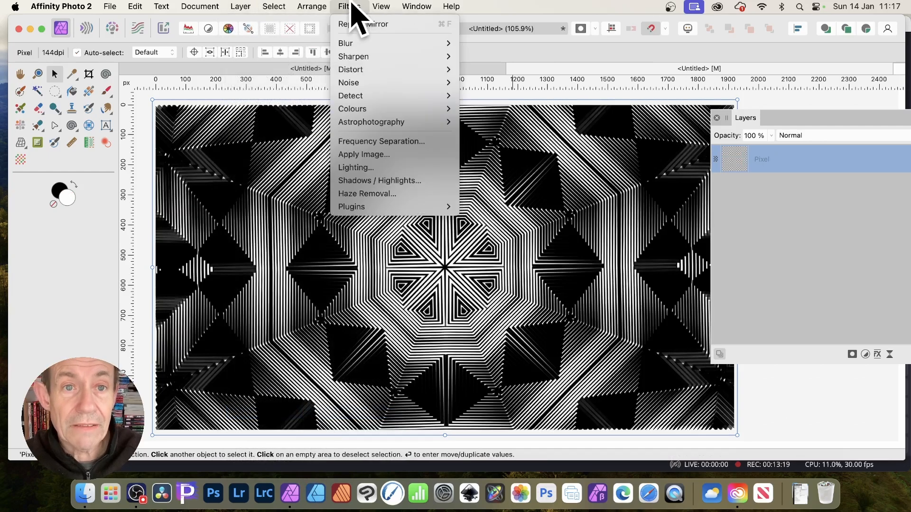
mouse_move(370, 71)
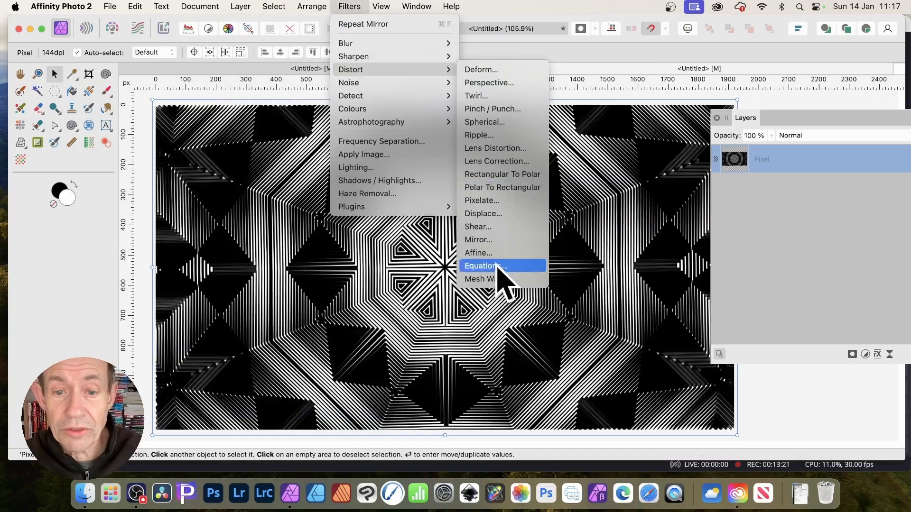
click(495, 240)
mouse_move(736, 359)
mouse_down()
mouse_move(724, 359)
mouse_move(740, 359)
mouse_up()
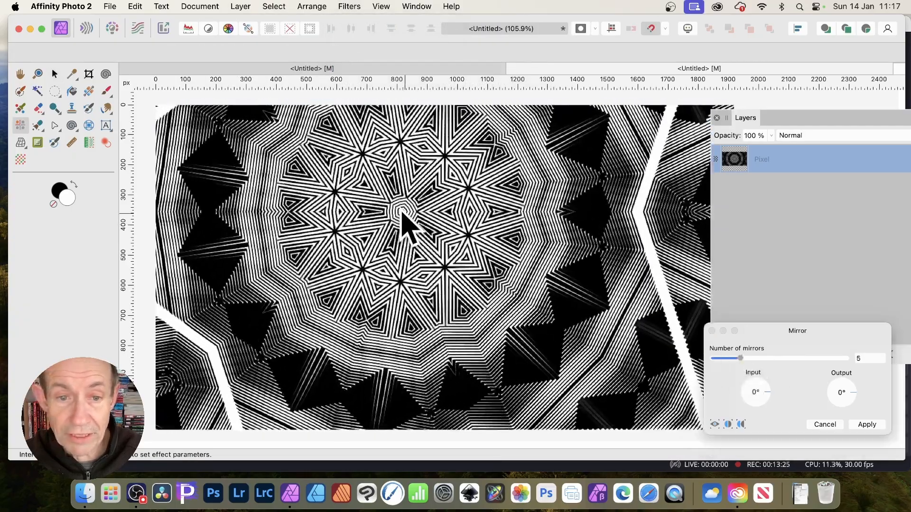
drag(401, 211, 296, 249)
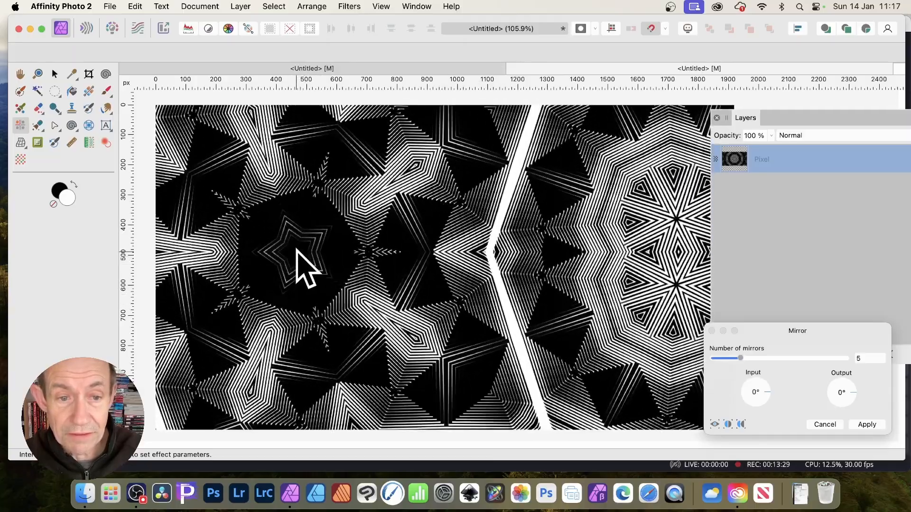
drag(431, 228, 441, 224)
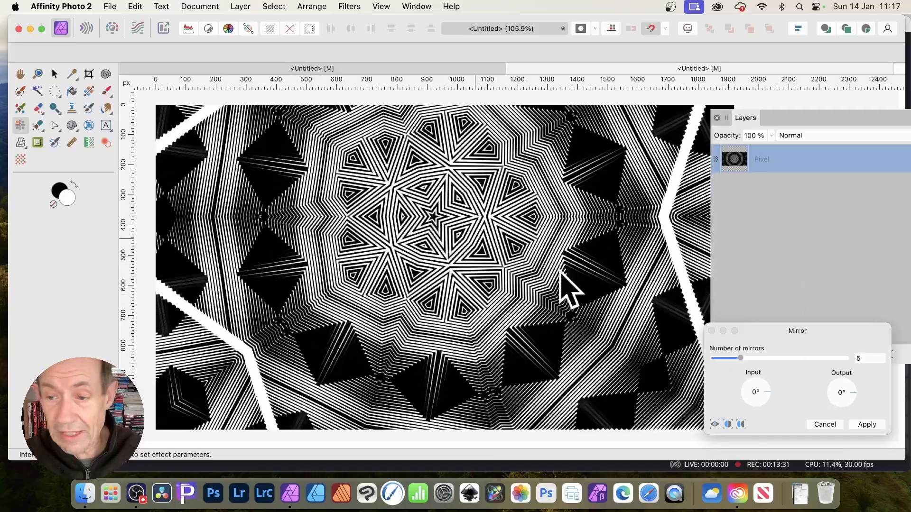
drag(750, 366, 761, 359)
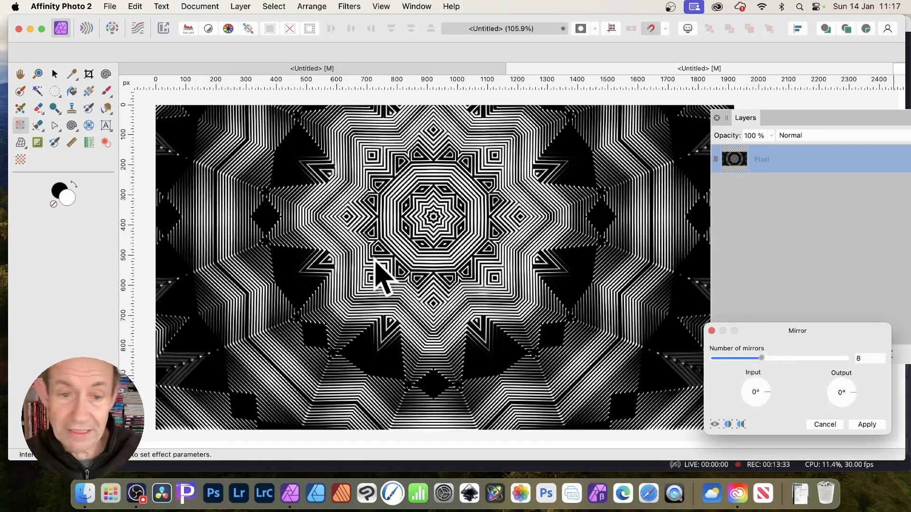
click(437, 236)
drag(438, 236, 366, 230)
click(868, 423)
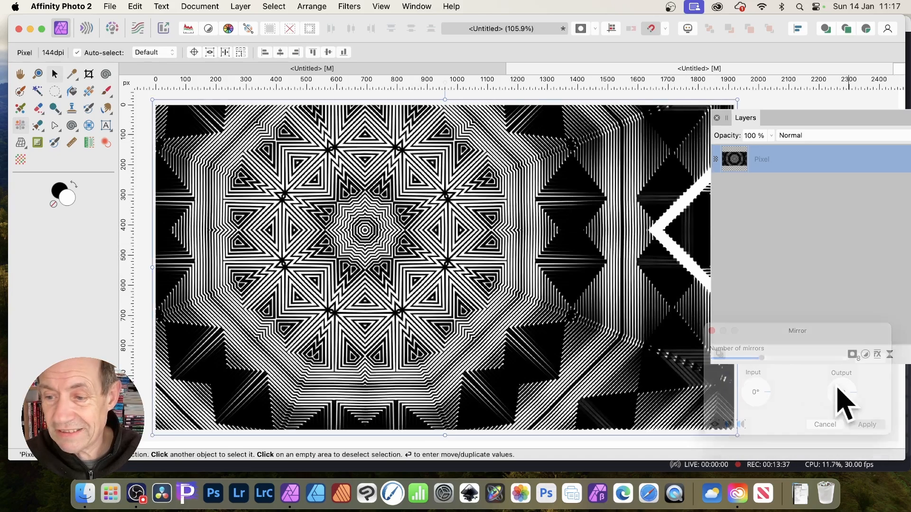